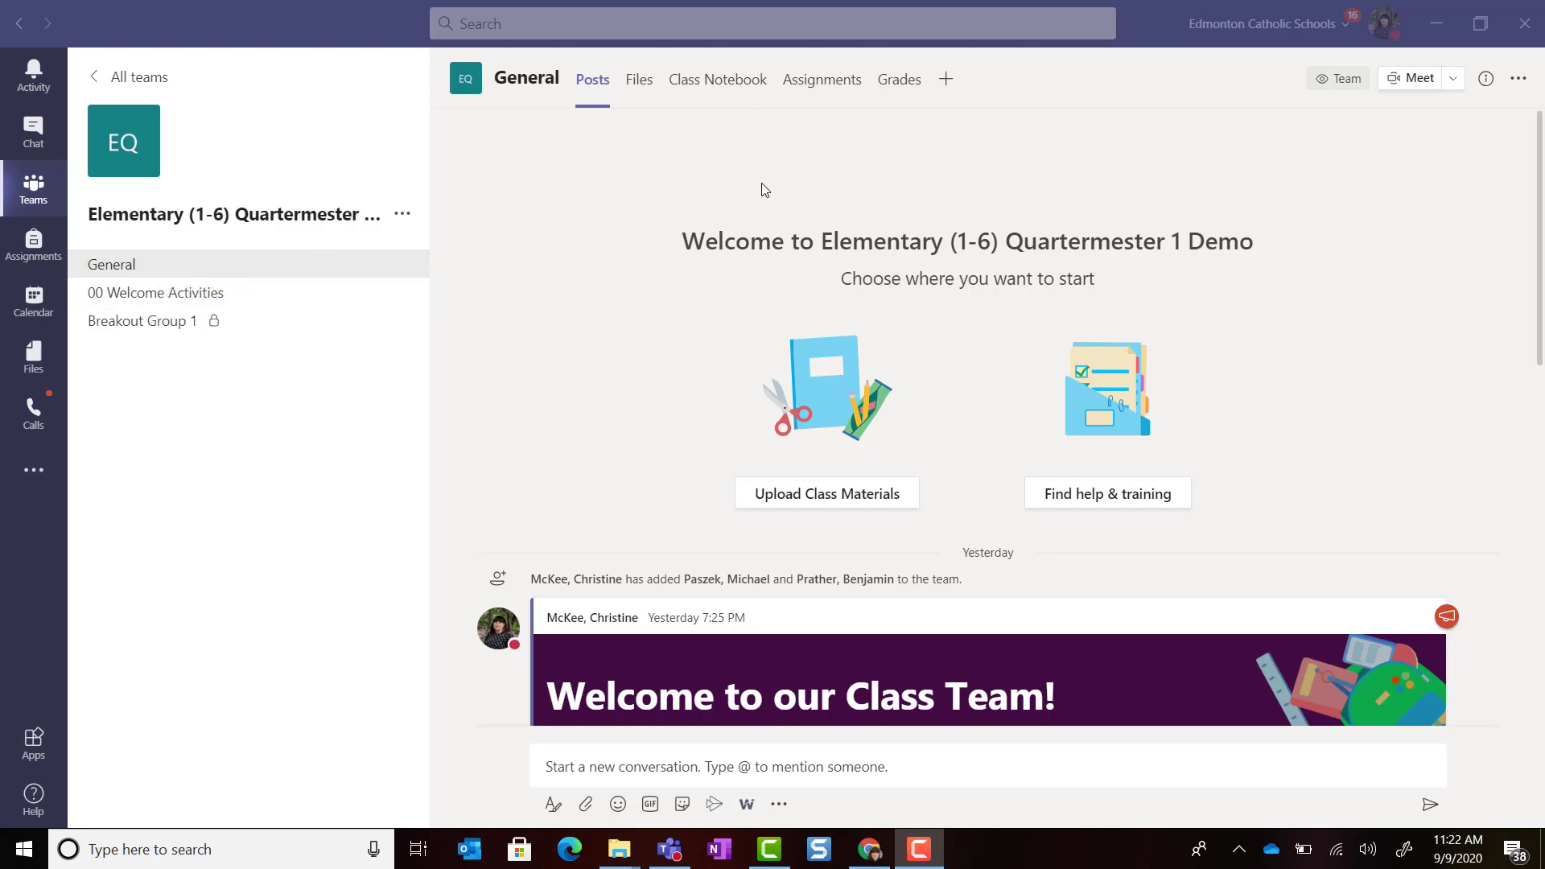
# Step: Switch the class team's General channel to its Assignments tab
pyautogui.click(810, 95)
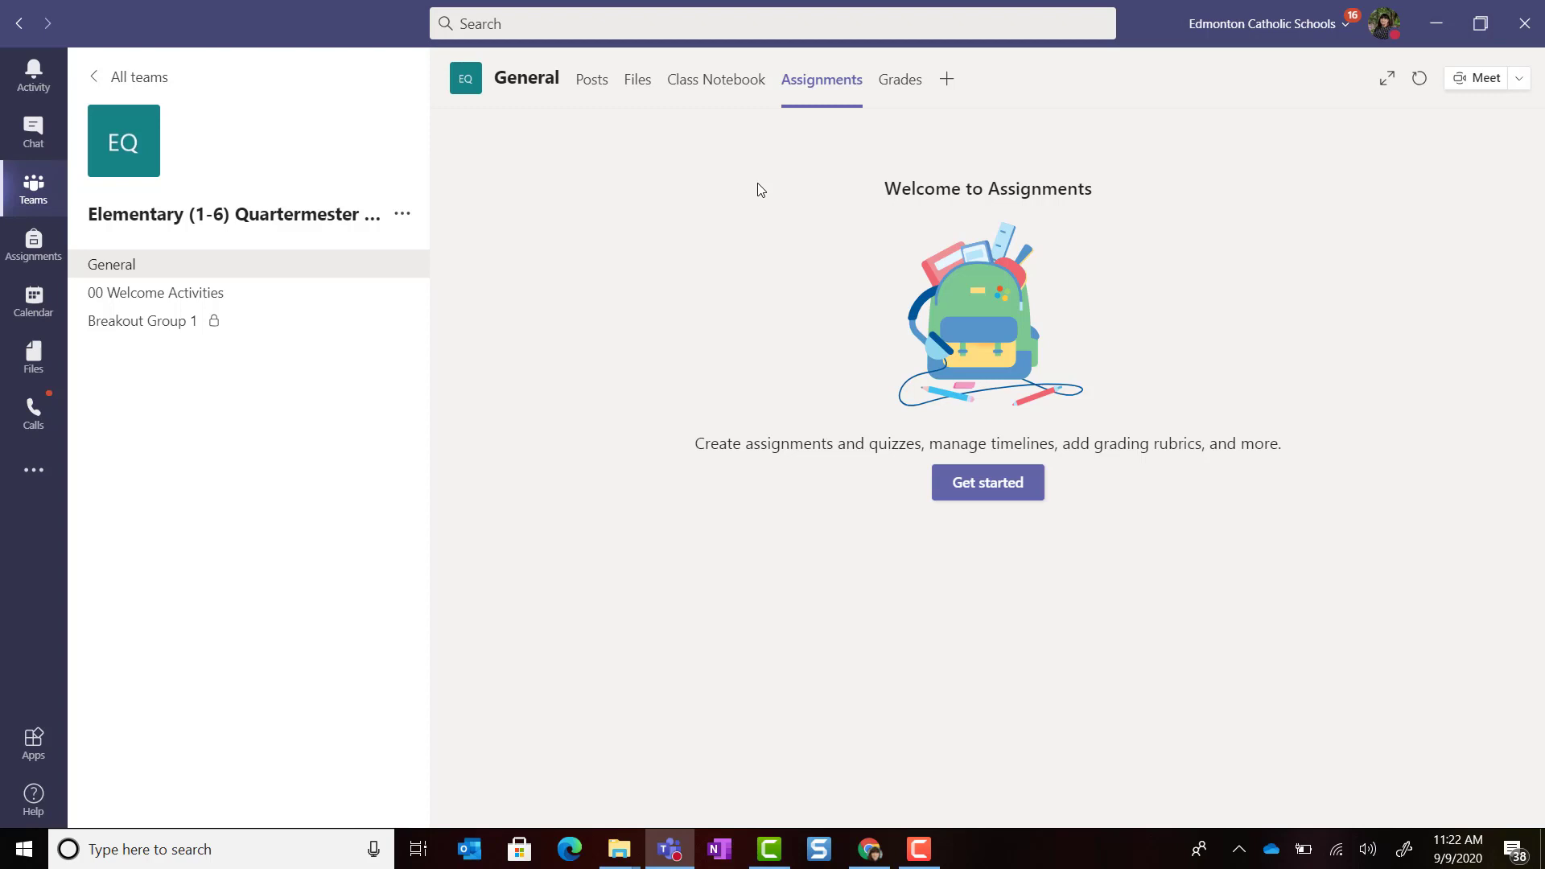
# Step: Get started with assignments and bring up the Assignment / Quiz / From existing choices
pyautogui.click(1017, 484)
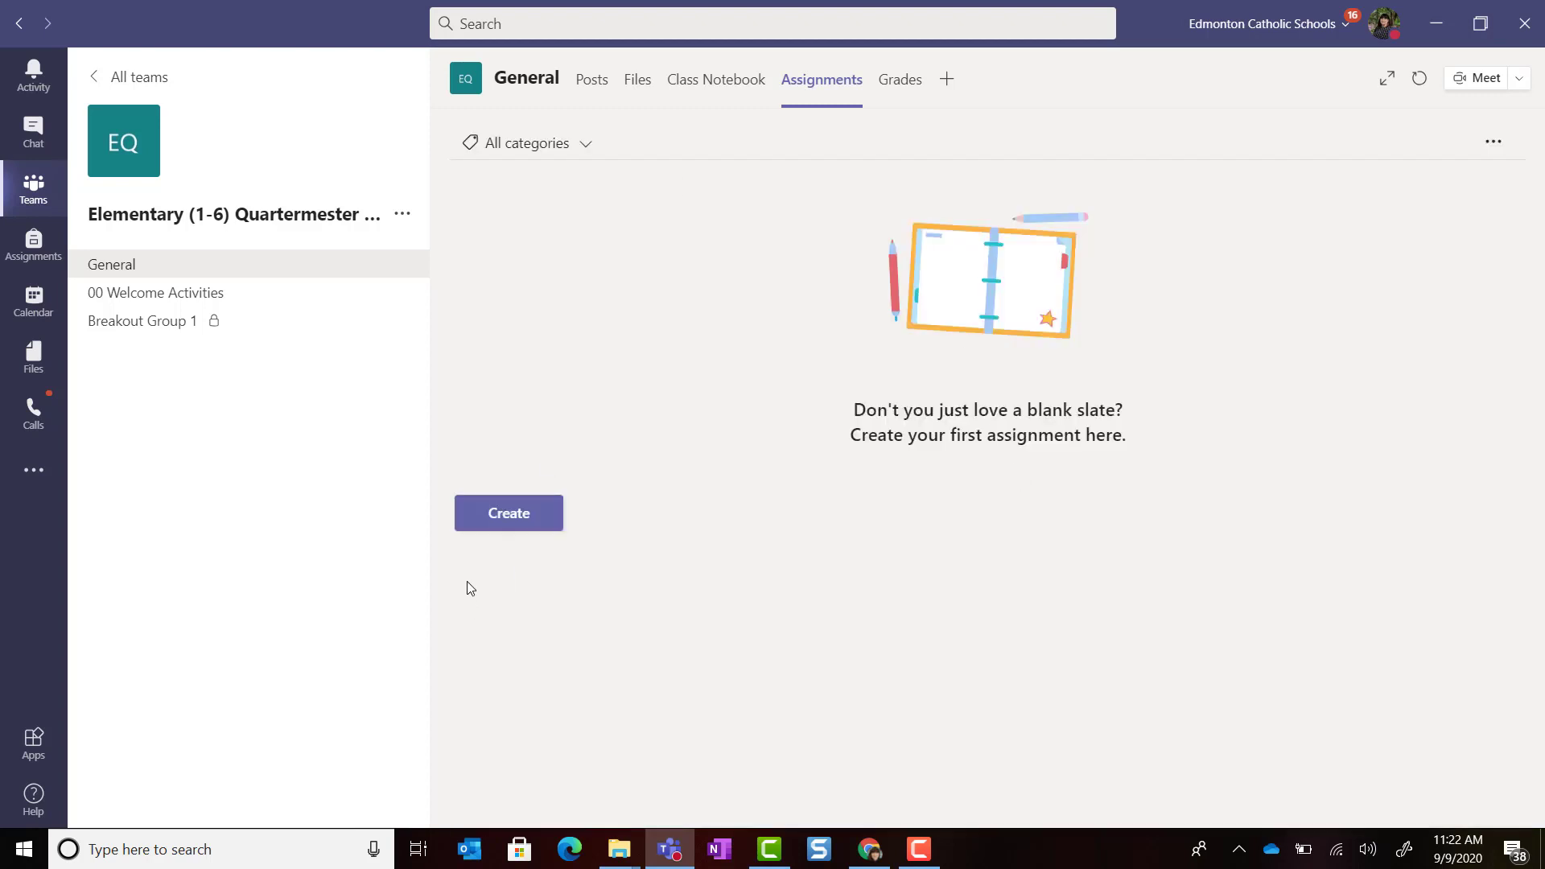
pyautogui.click(492, 526)
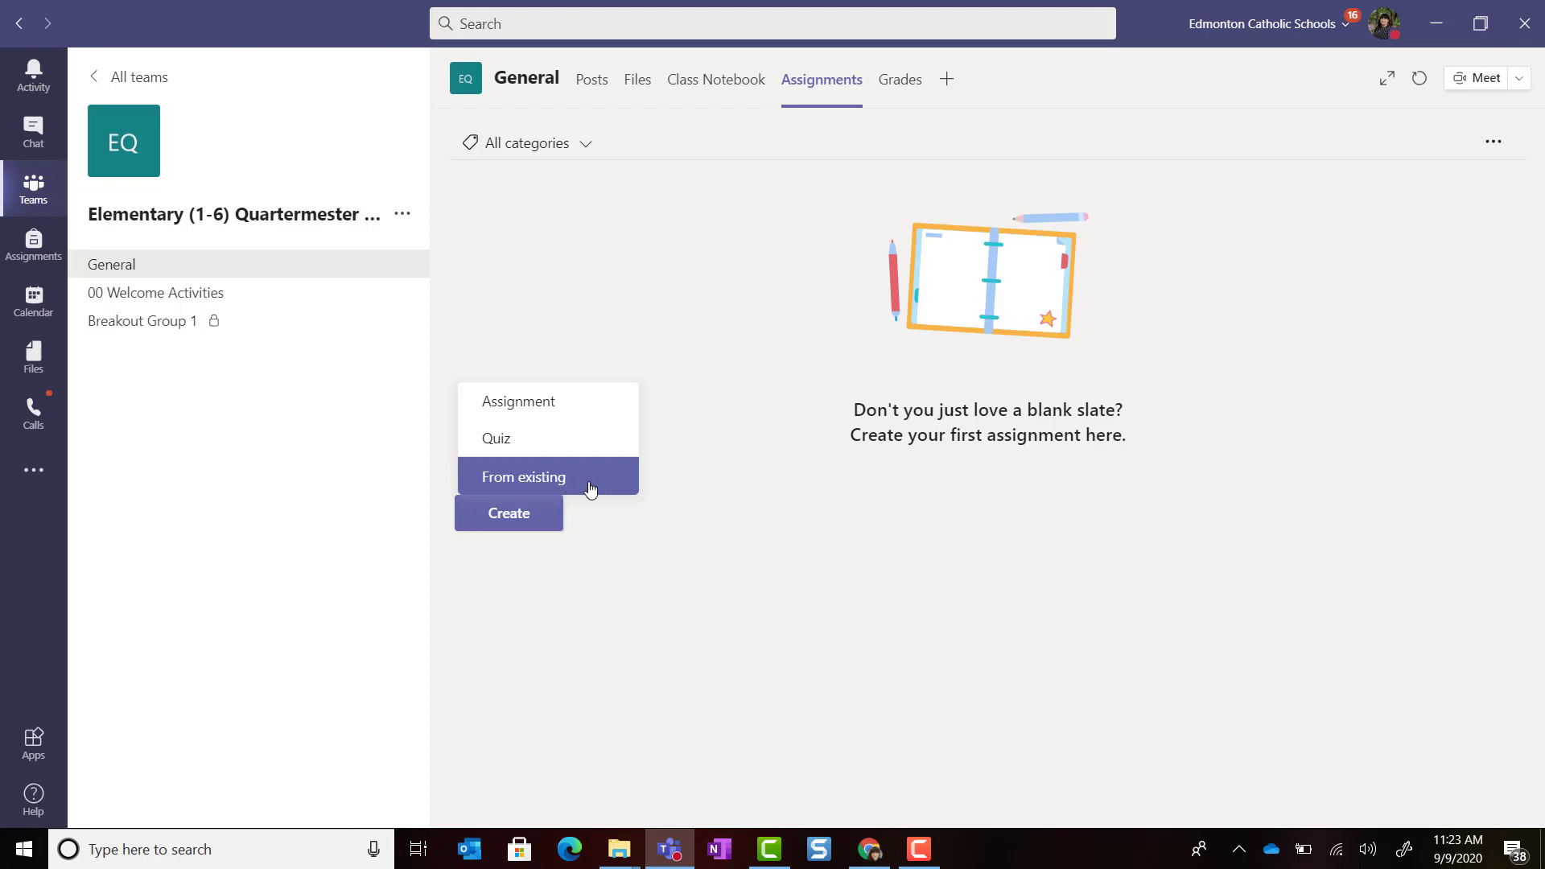
# Step: Start a new assignment titled 'My Digital Locker' for all students and add a category
pyautogui.click(577, 416)
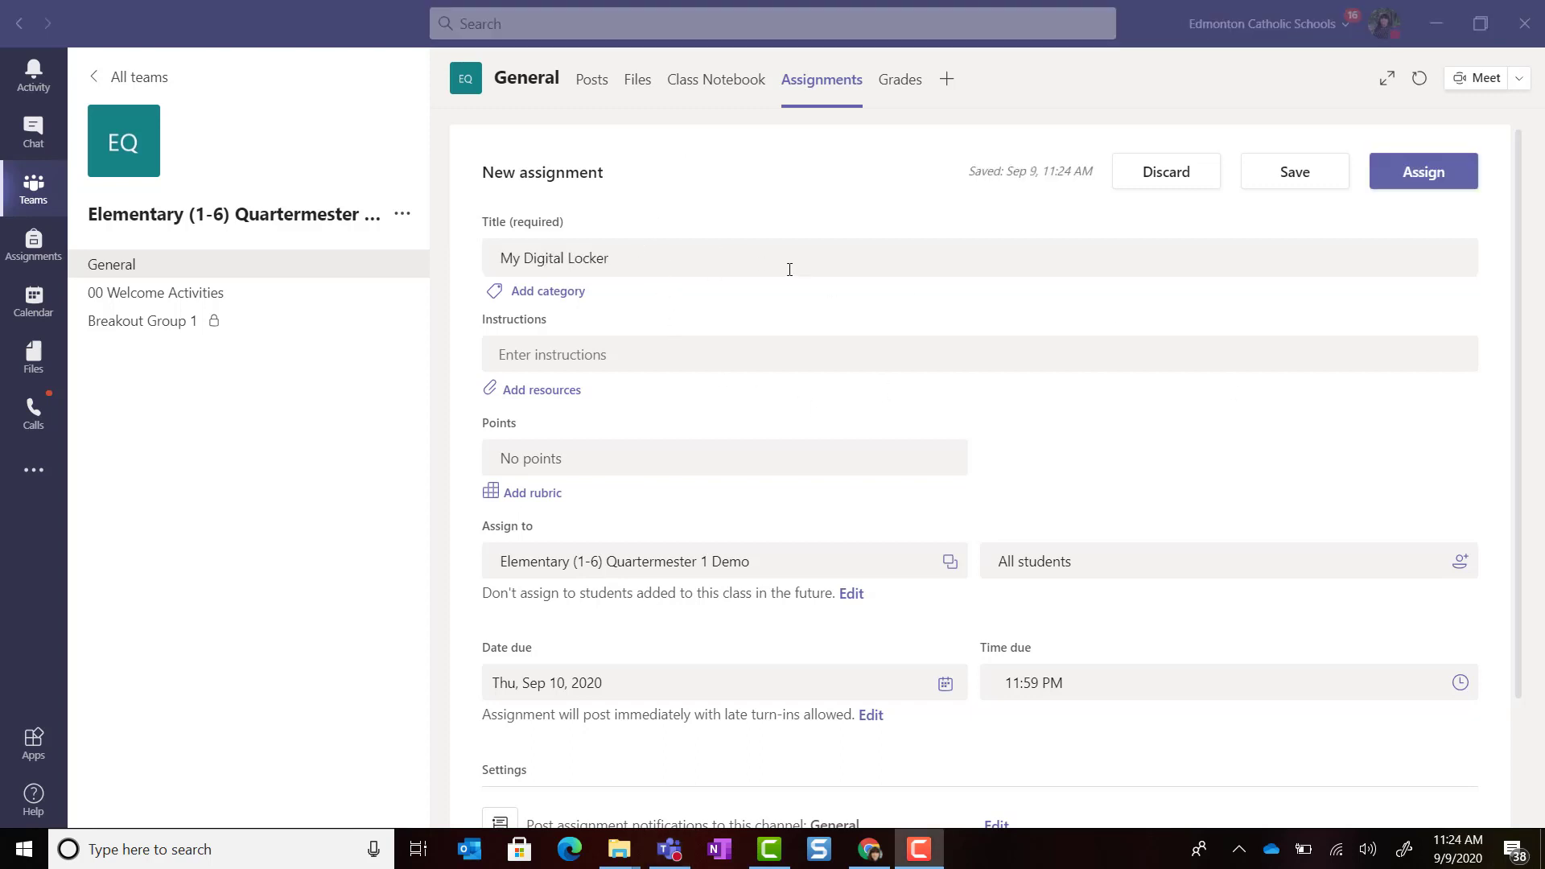
pyautogui.click(577, 294)
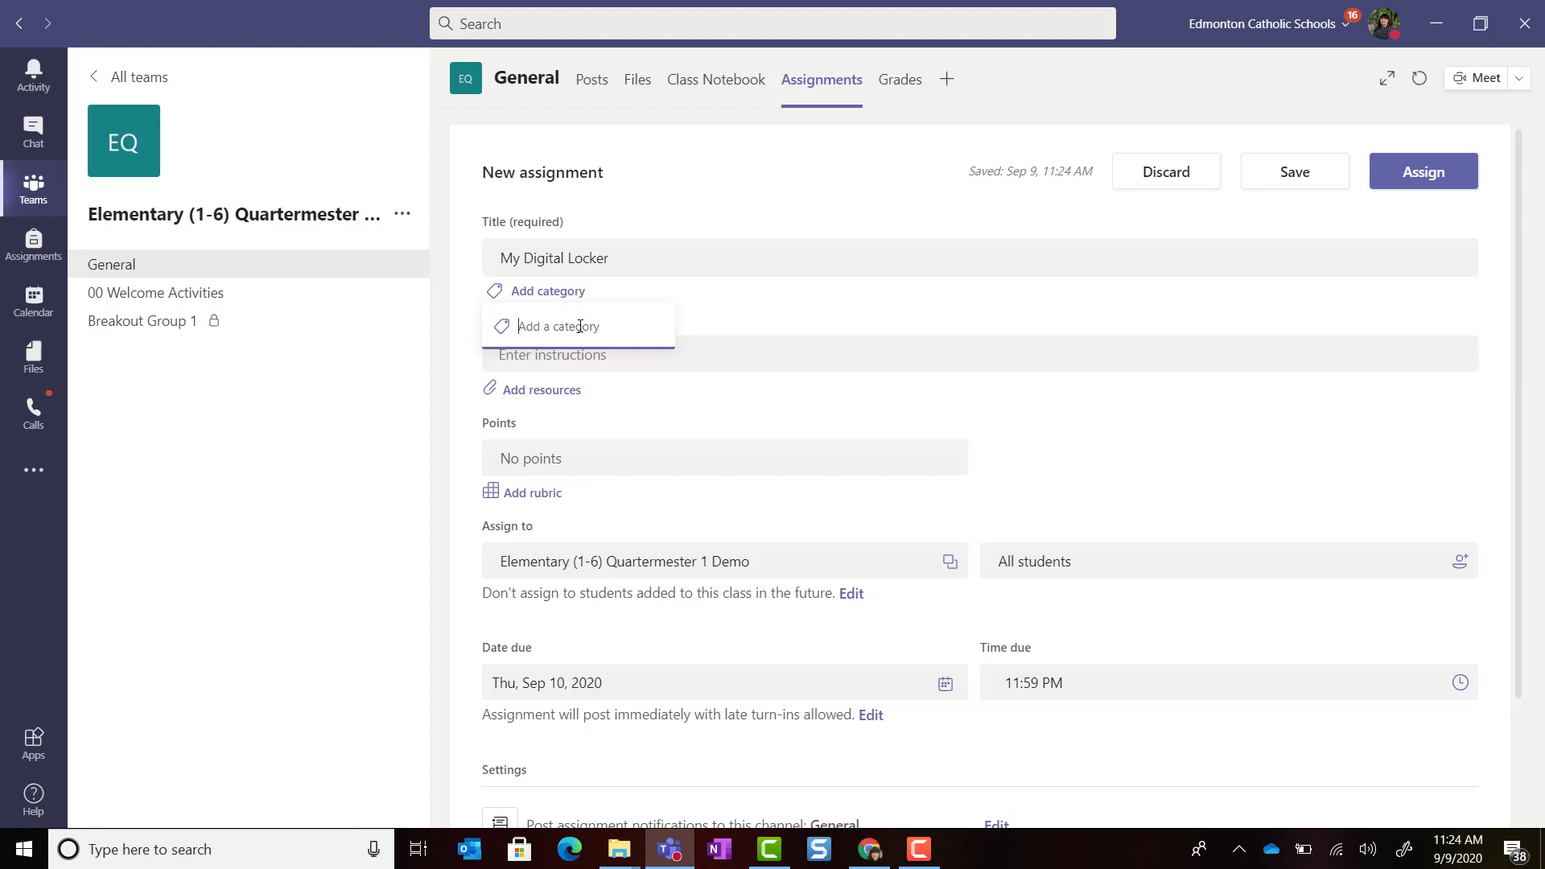
# Step: Give the assignment the Welcome Activities category and its three numbered instructions
pyautogui.write('Welcome Activ')
pyautogui.press('Return')
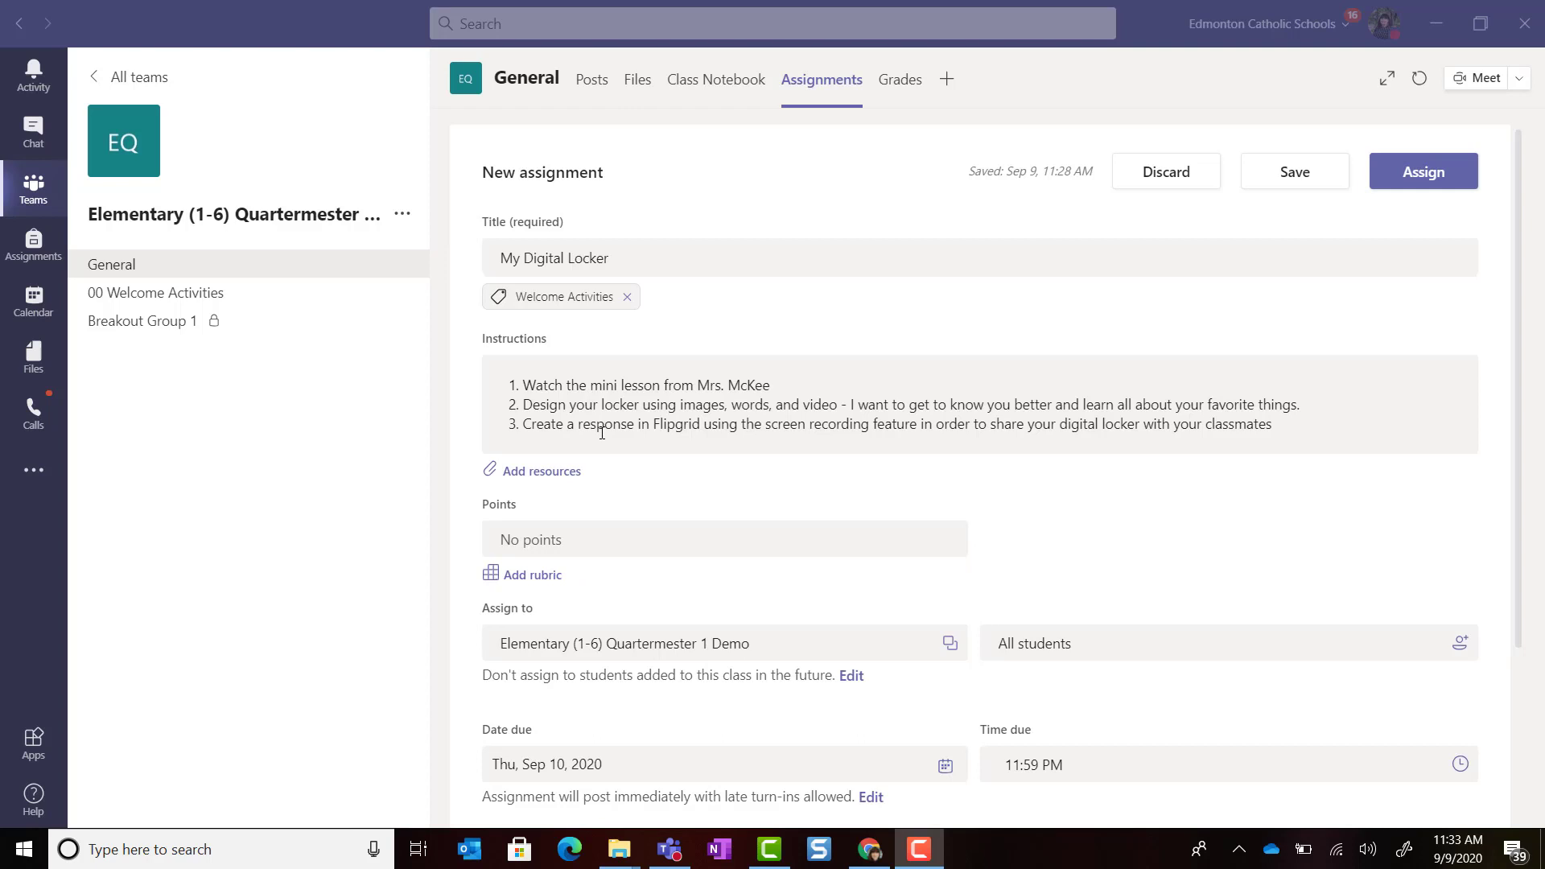
pyautogui.click(542, 474)
# Step: Attach Design Your Own Locker.pptx from OneDrive's 2020 - 2021 MS Class Teams Resources folder
pyautogui.click(545, 512)
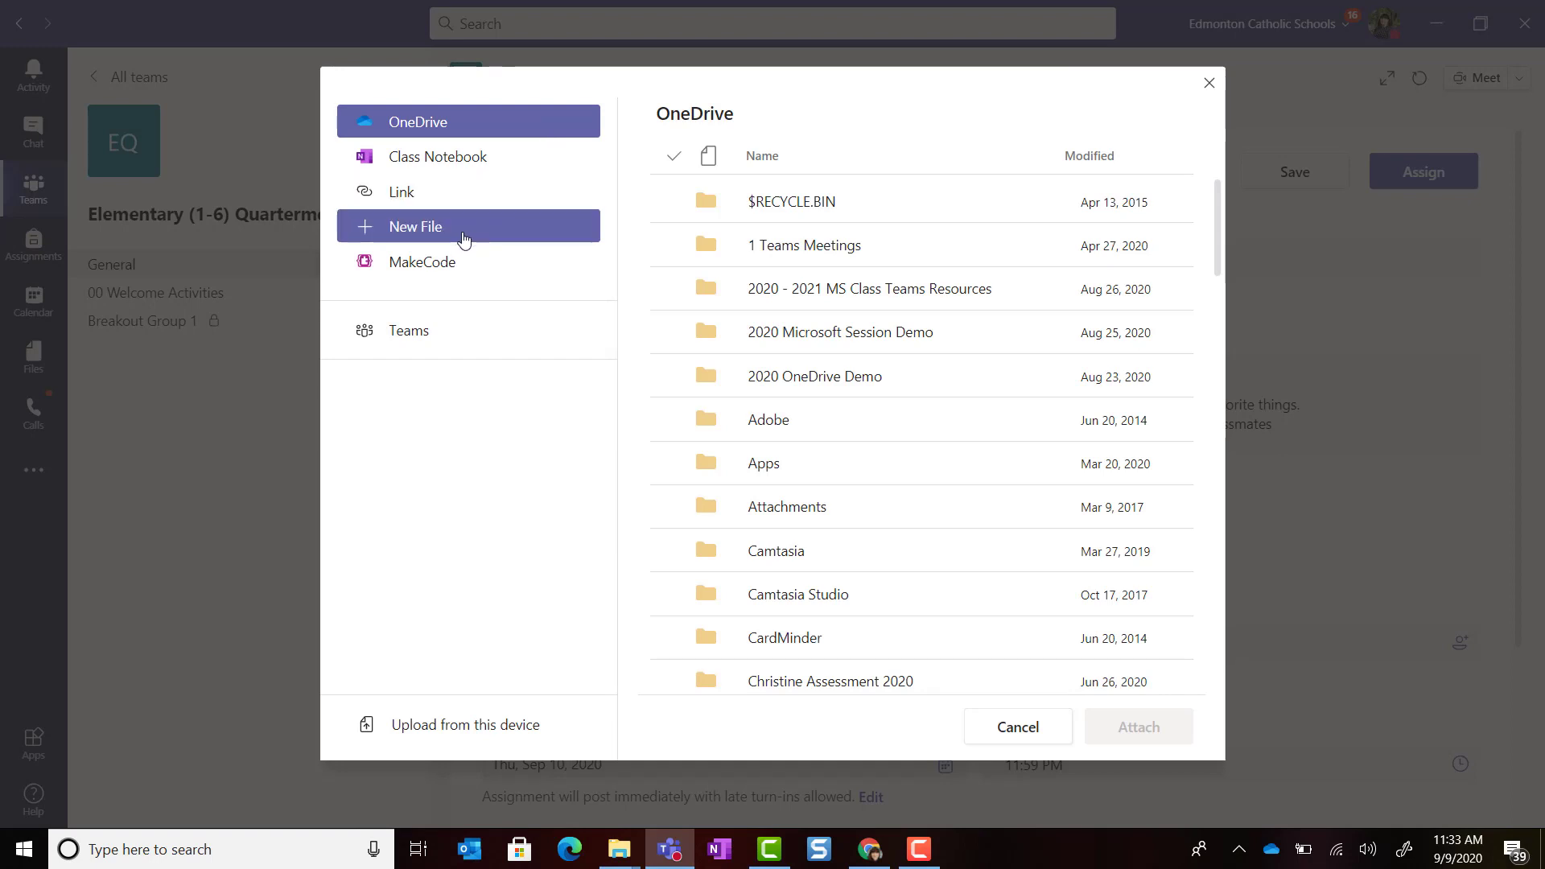
pyautogui.click(453, 235)
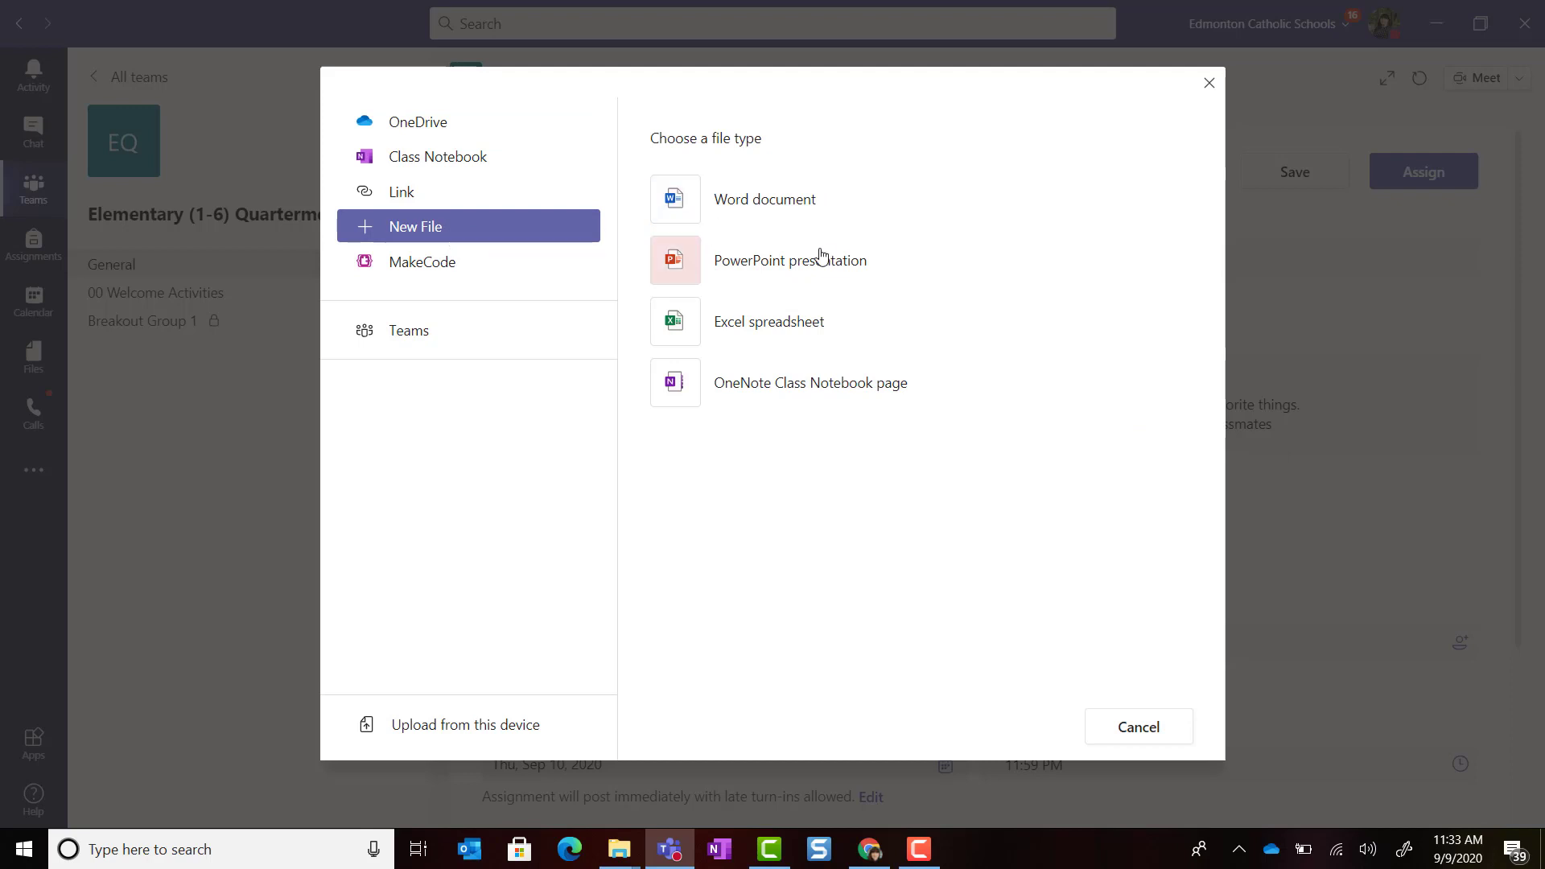
pyautogui.click(511, 263)
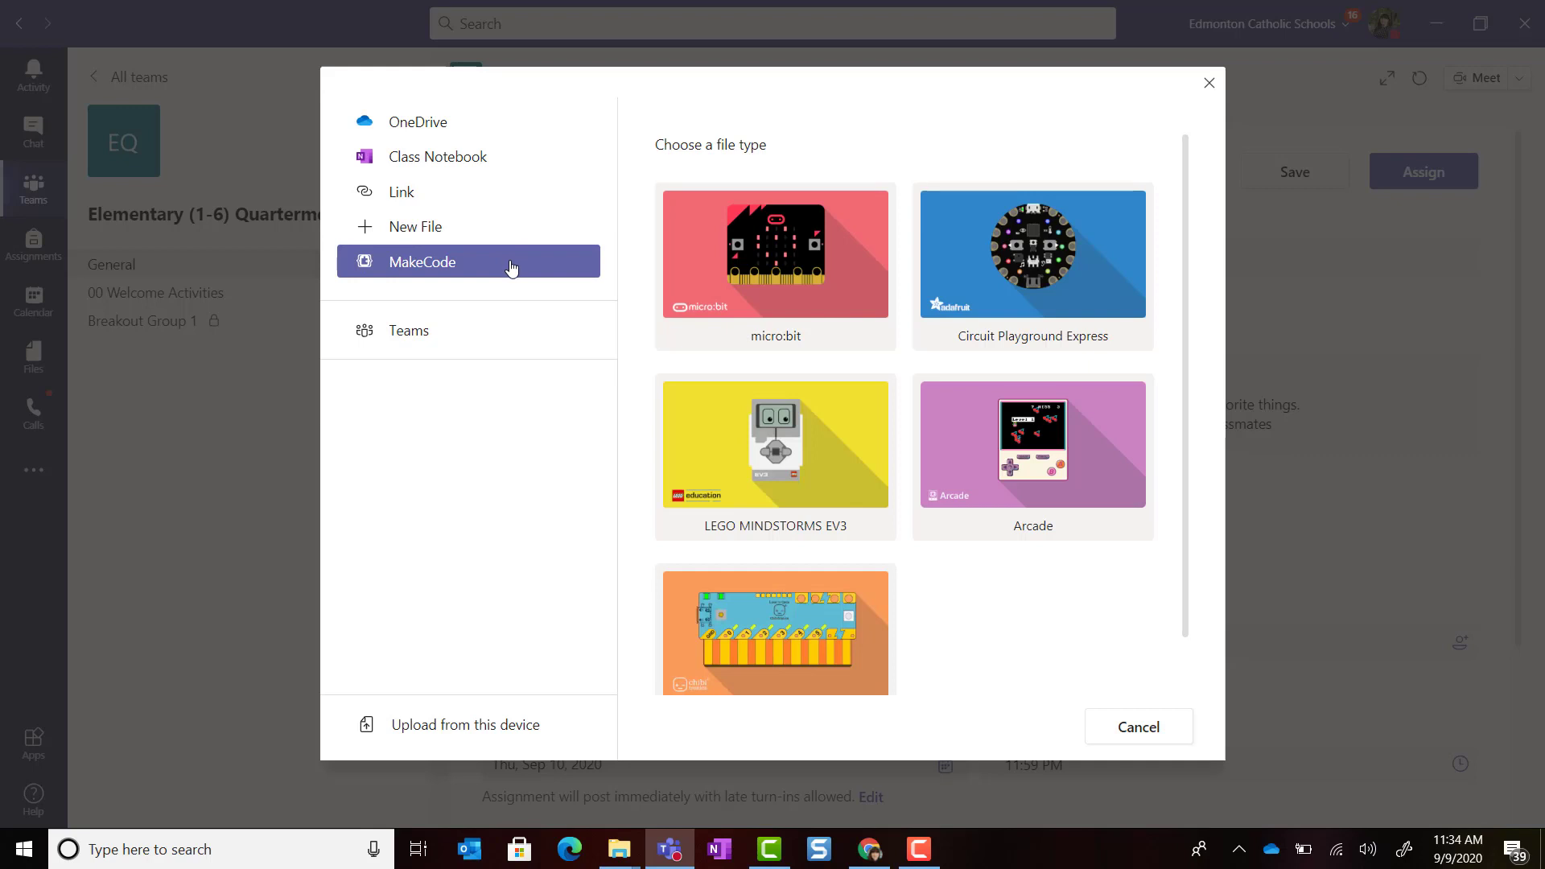
pyautogui.click(478, 338)
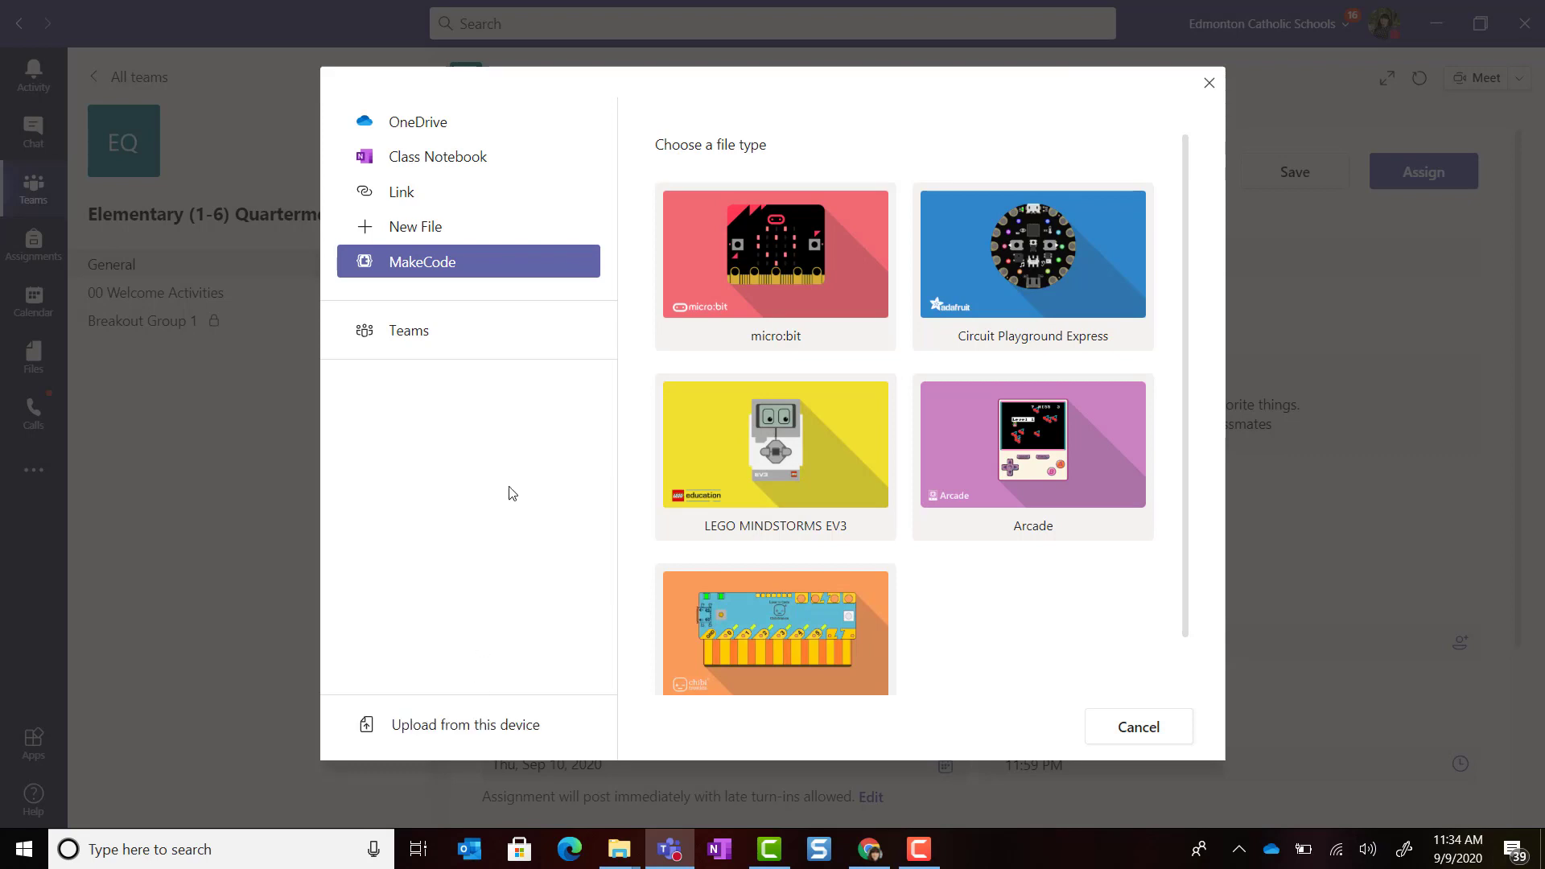
pyautogui.click(502, 138)
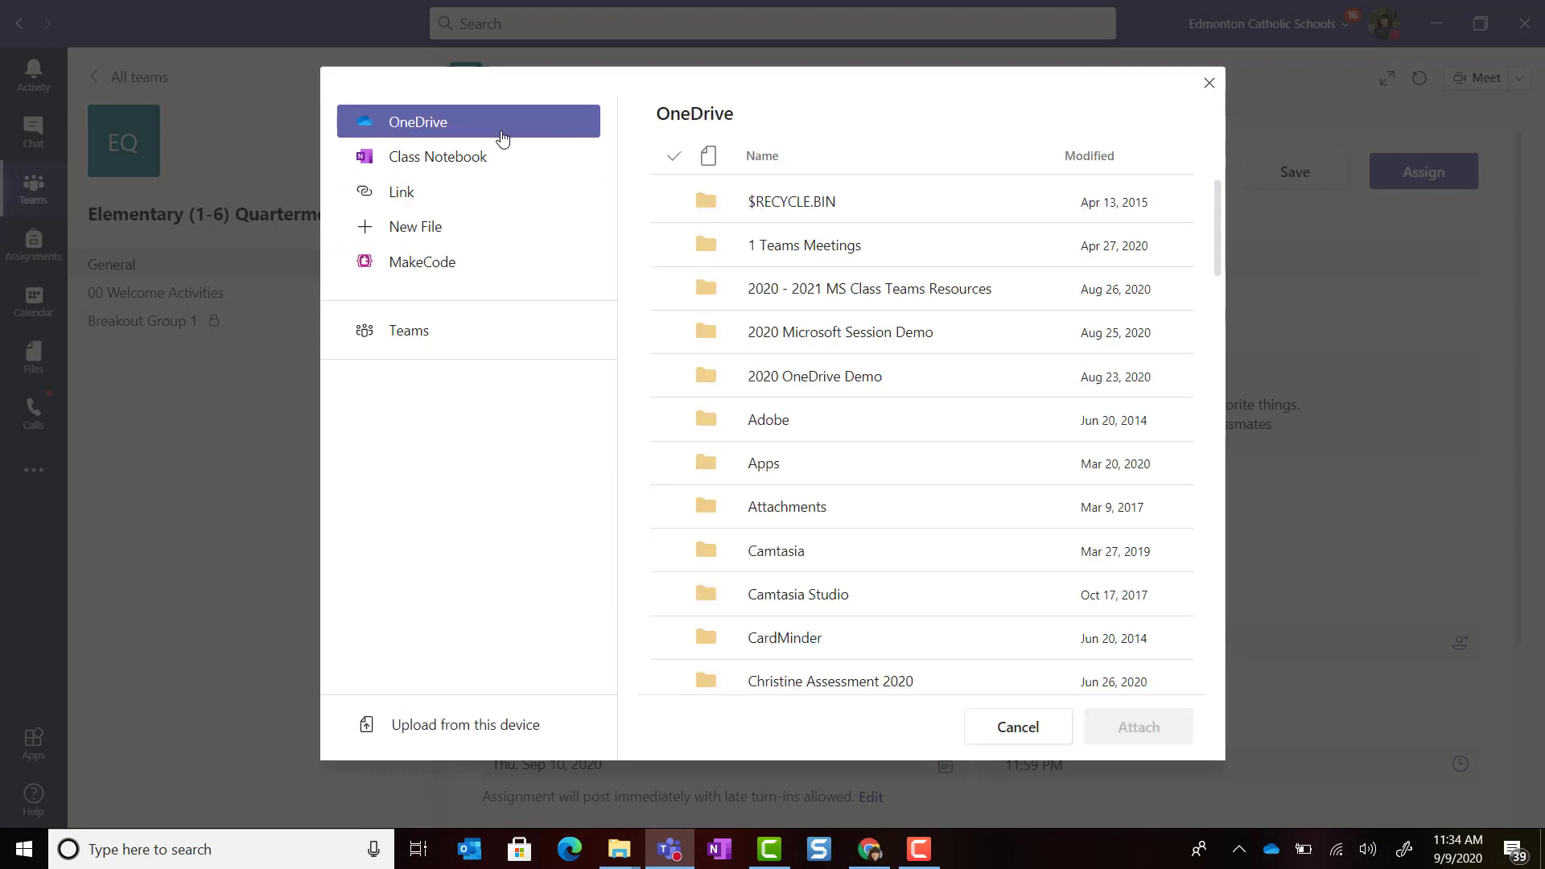
pyautogui.click(860, 290)
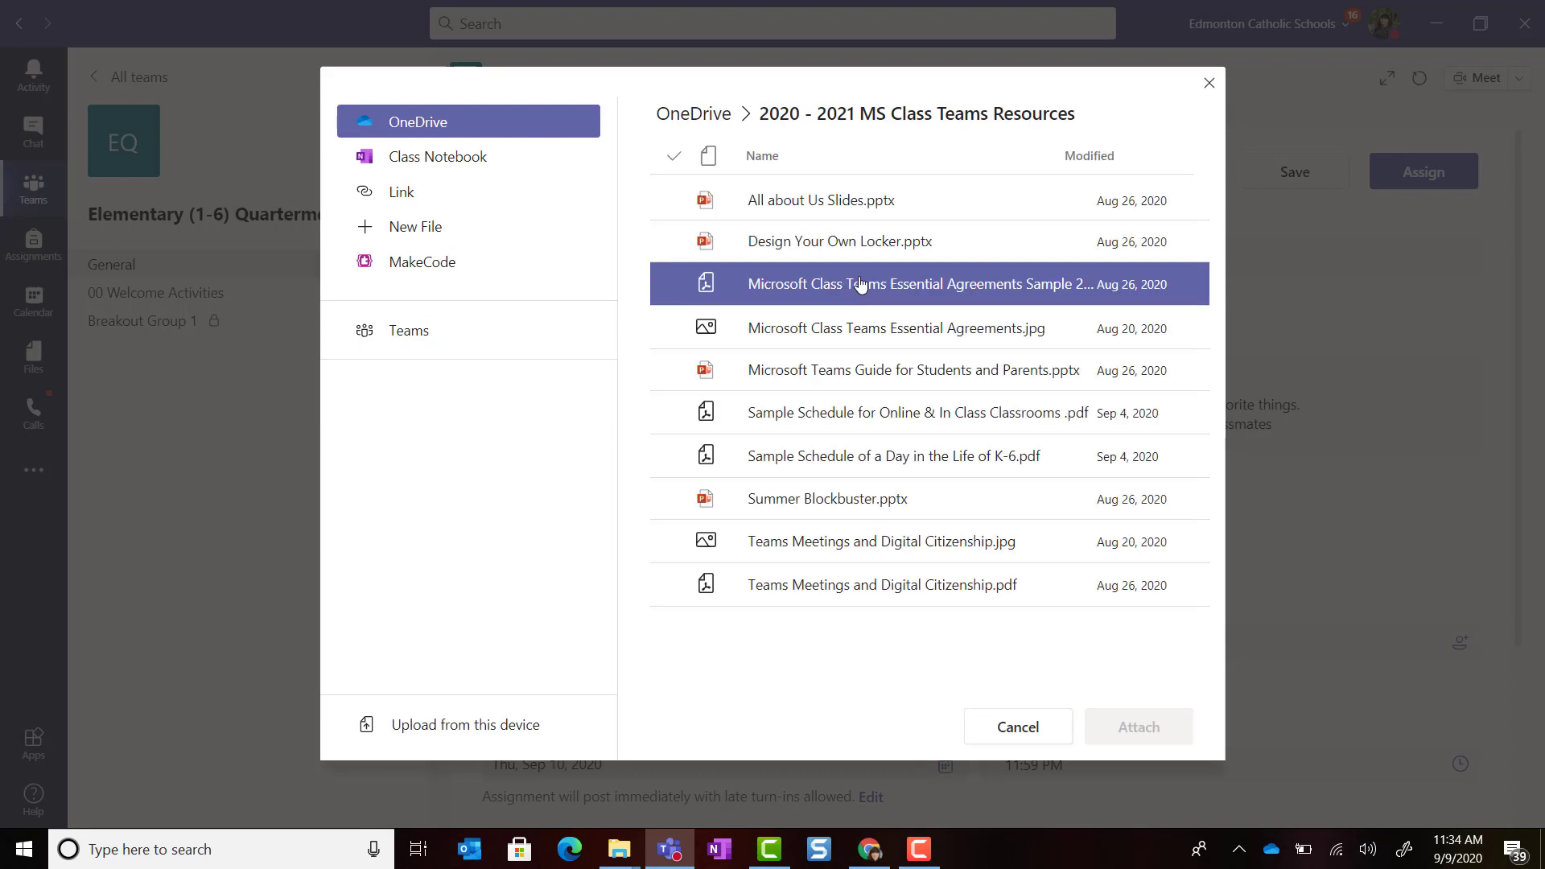
pyautogui.click(834, 242)
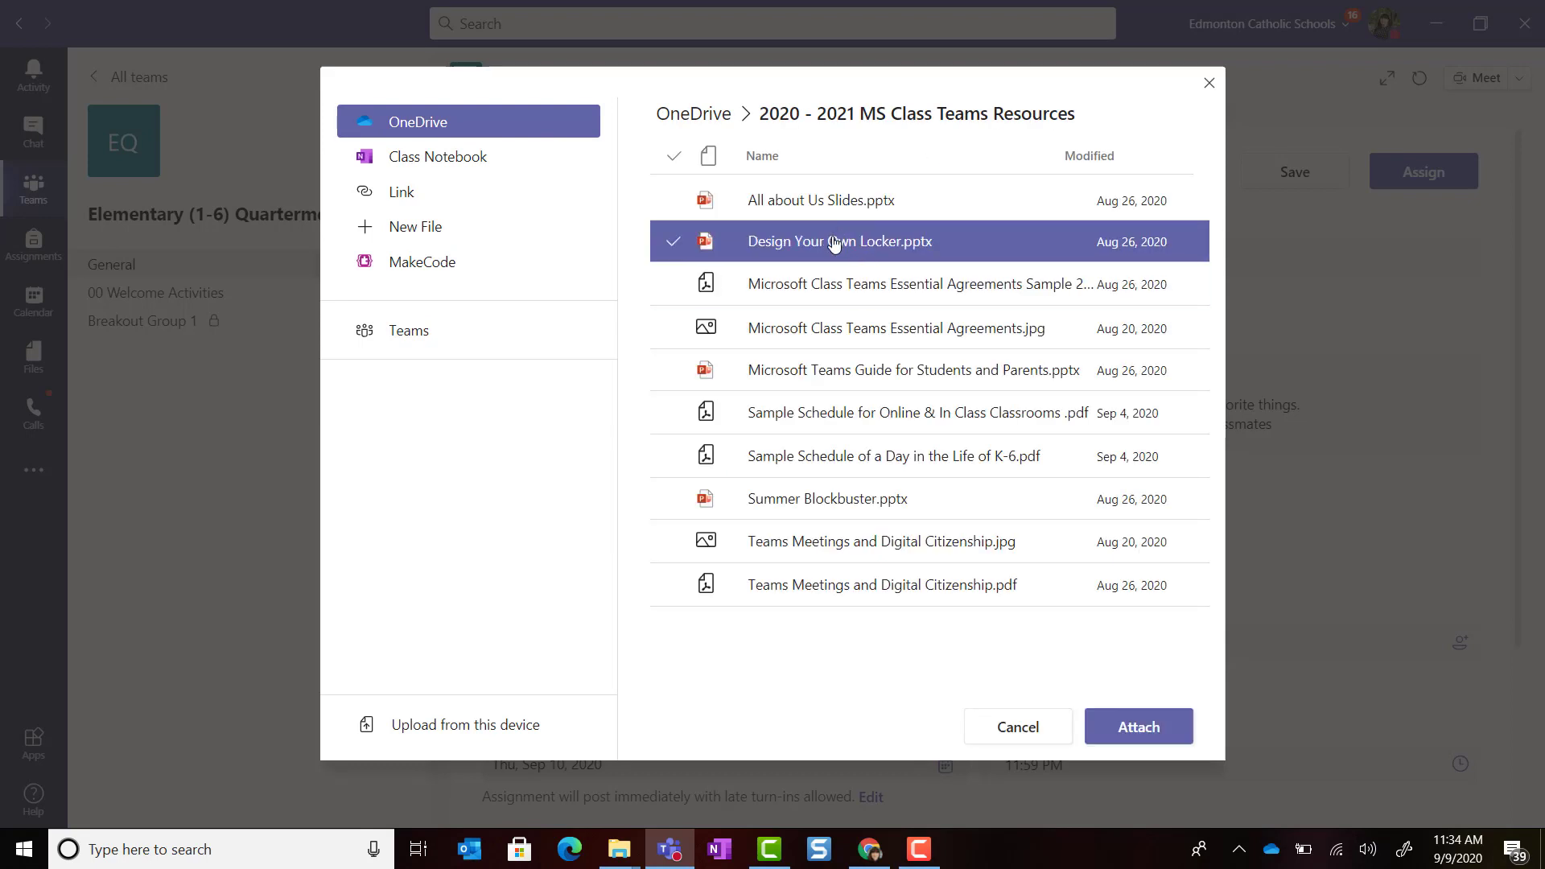
pyautogui.click(1127, 730)
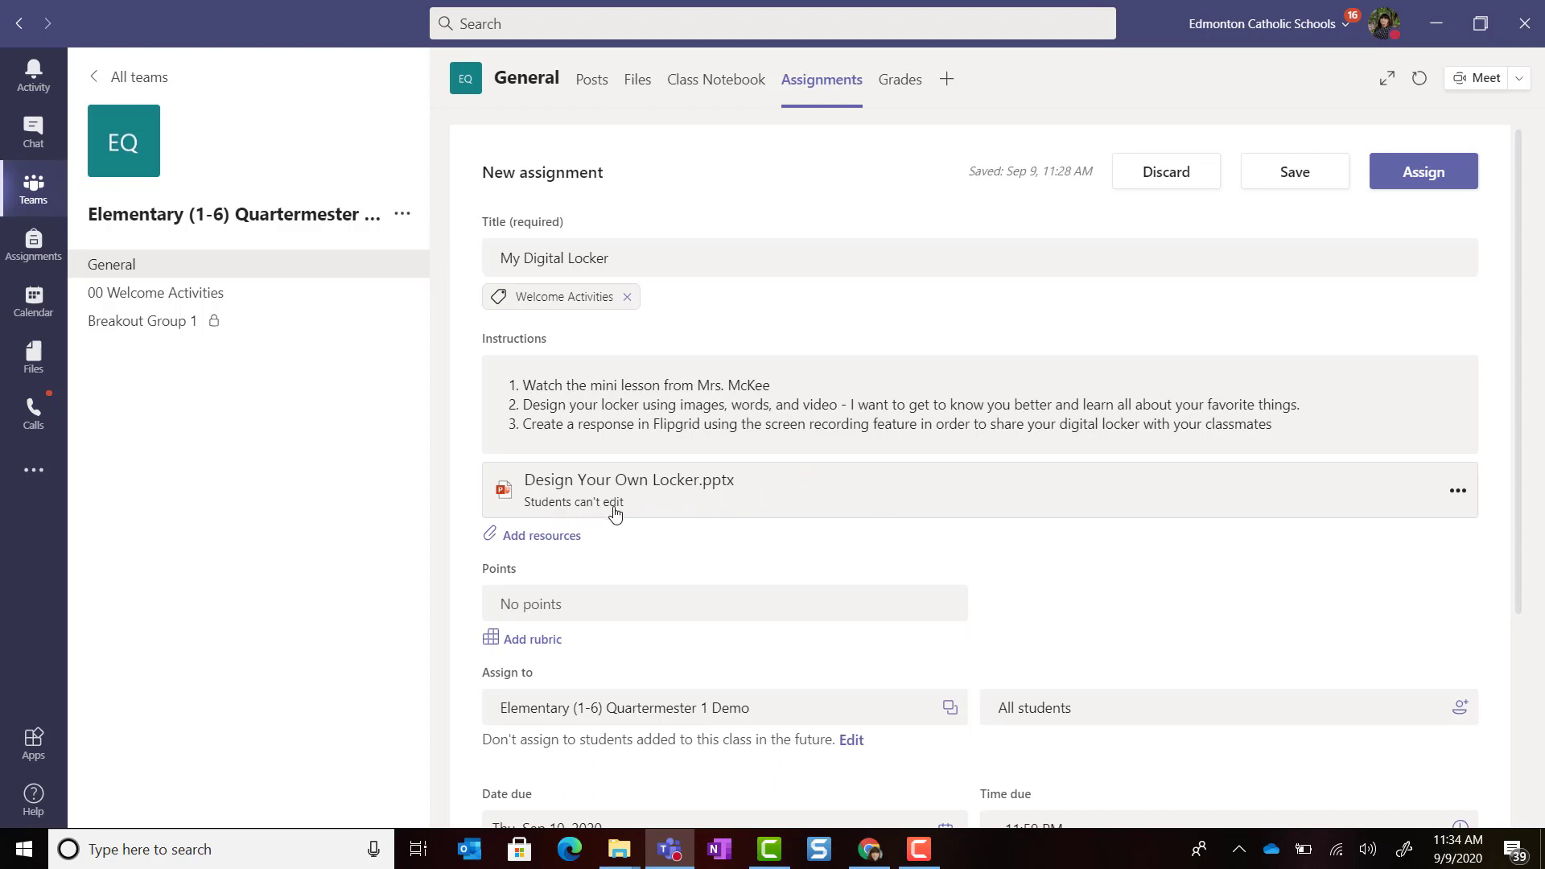
# Step: Set the locker slides so each student edits their own copy
pyautogui.click(1455, 497)
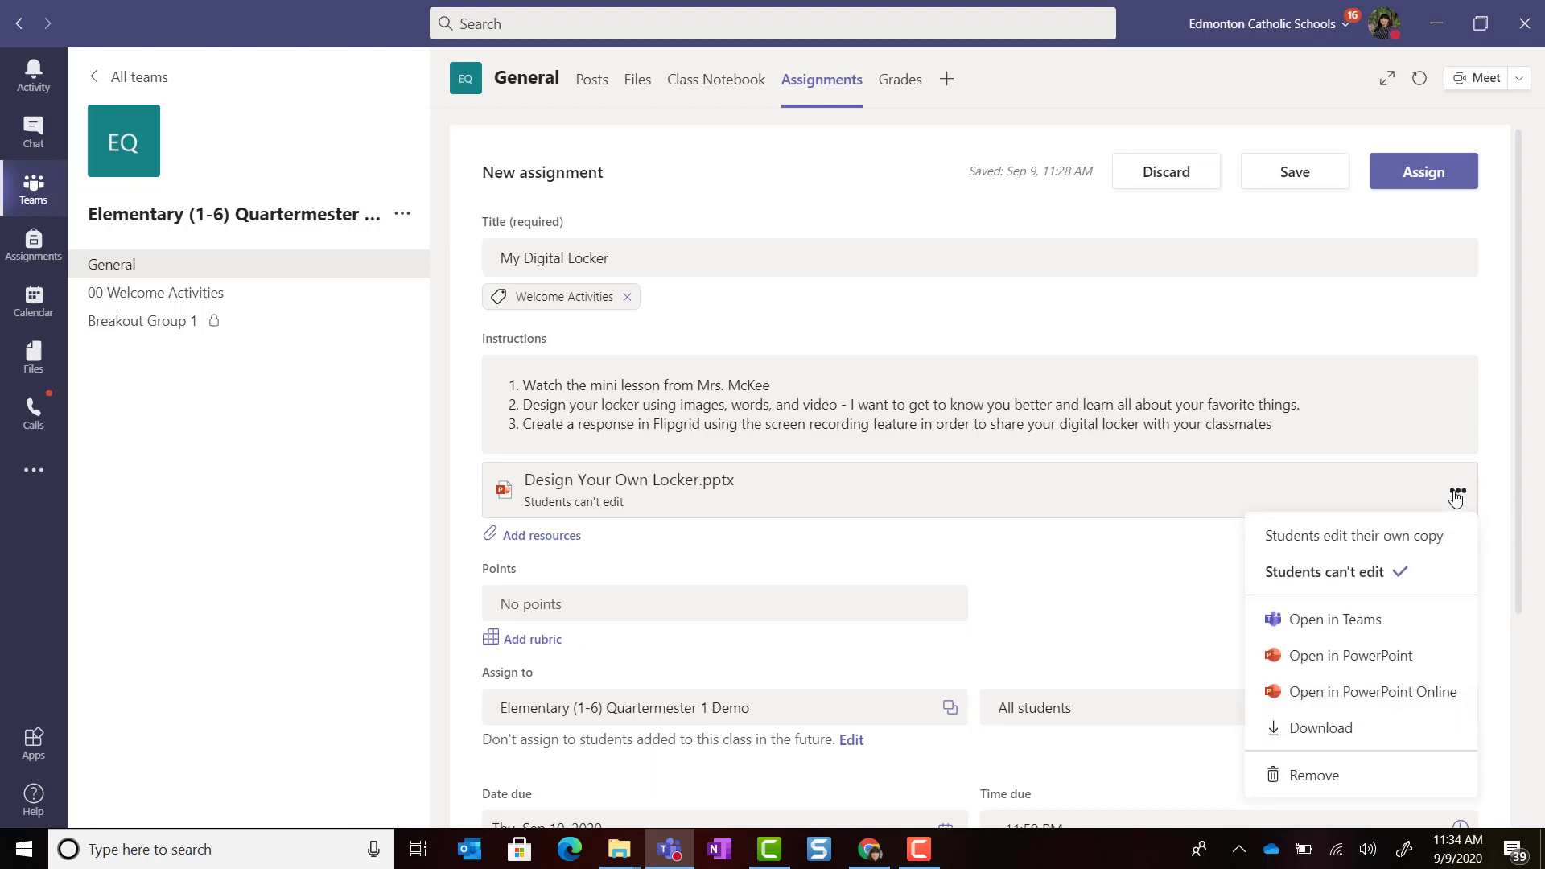
pyautogui.click(1390, 545)
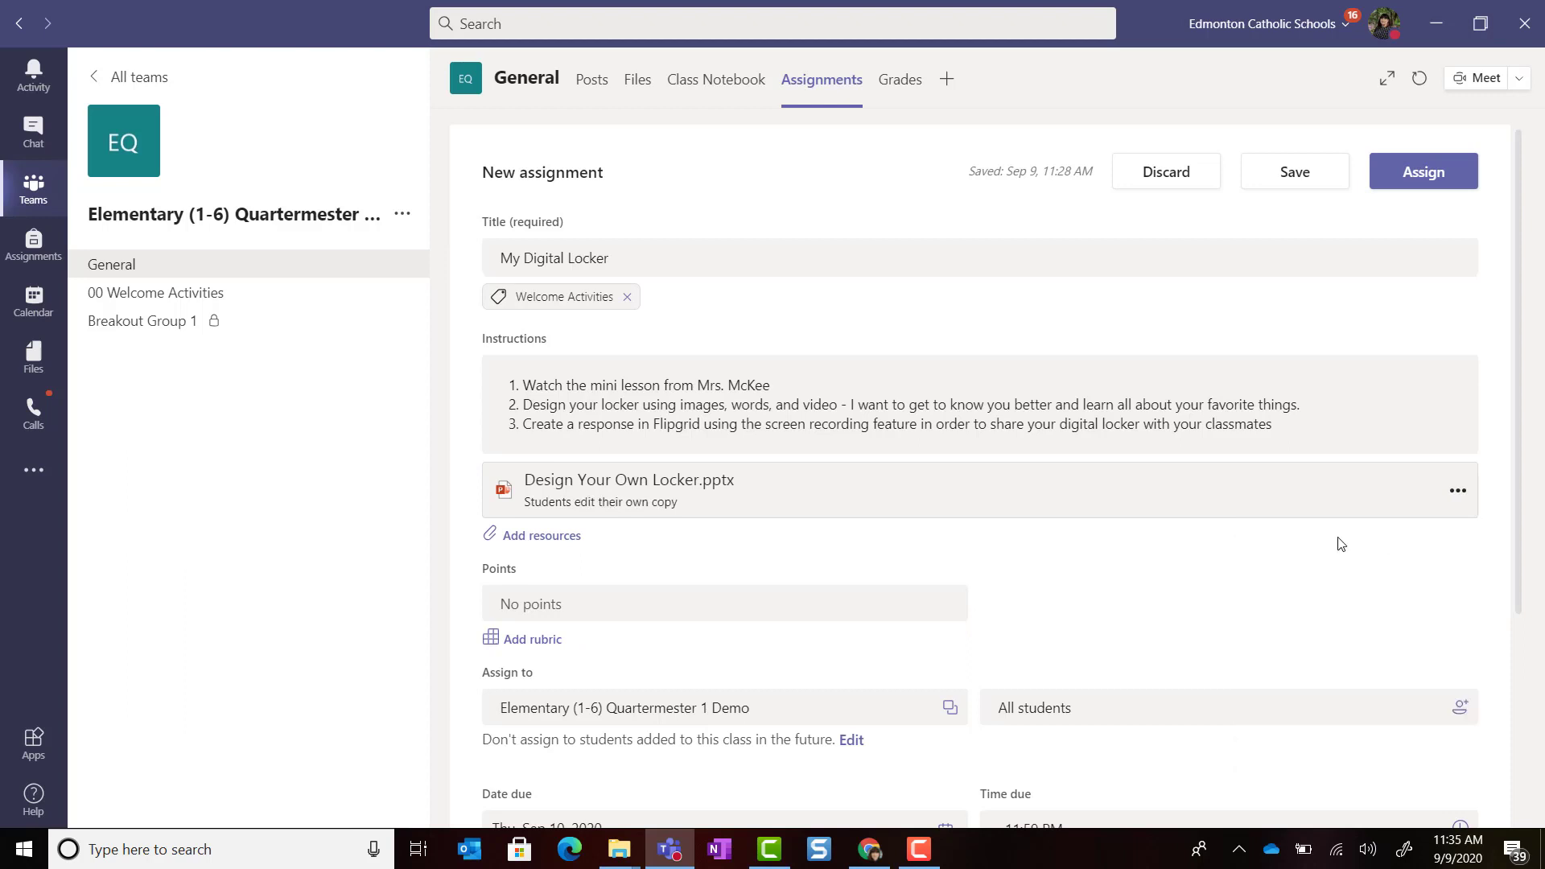
pyautogui.click(558, 539)
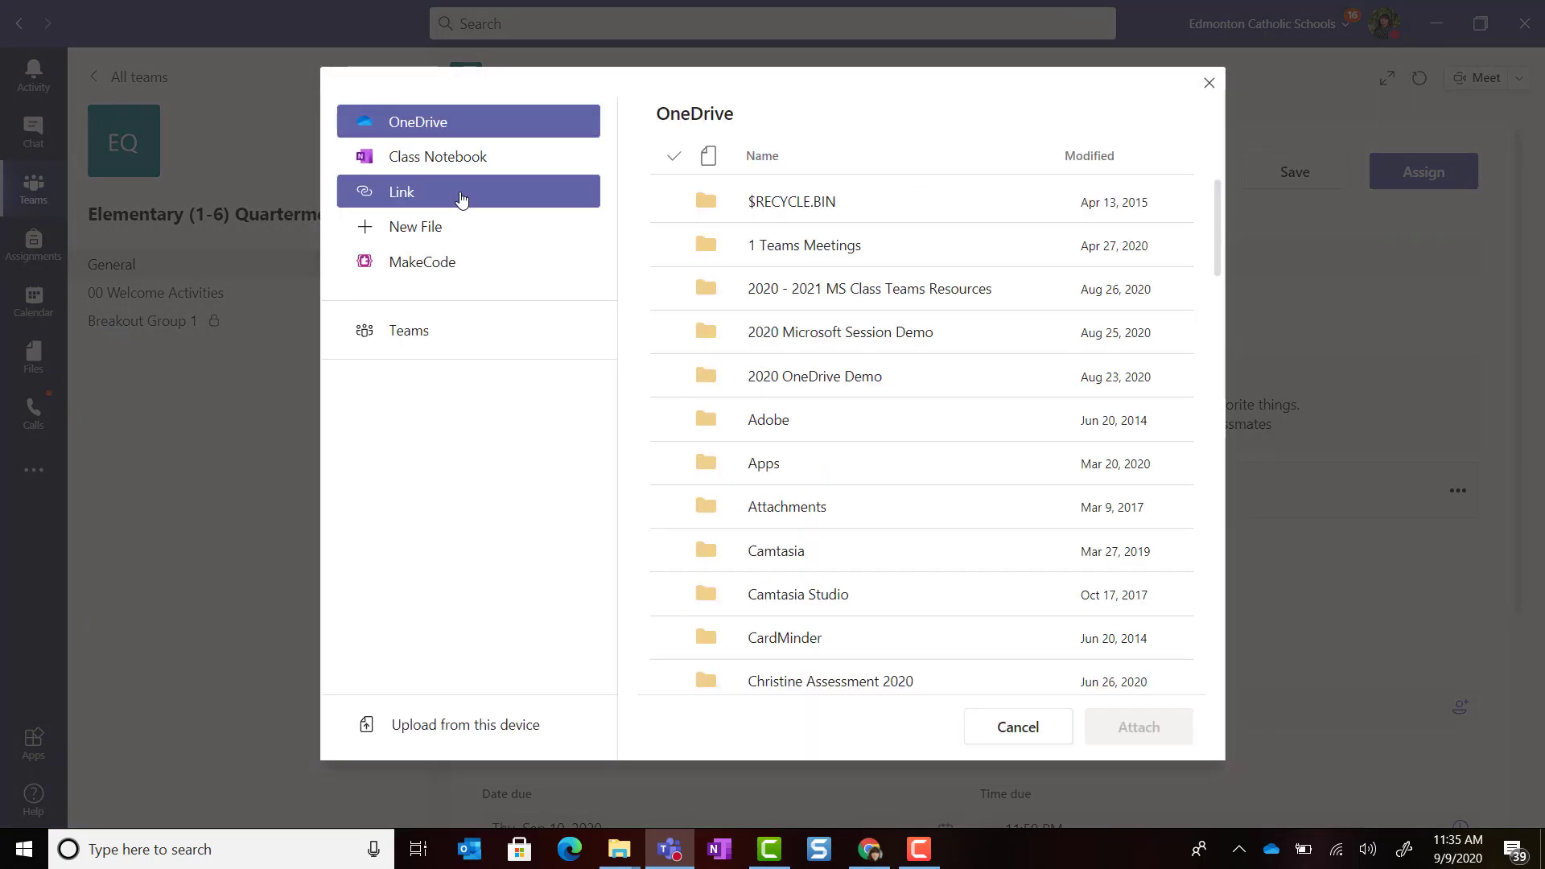
# Step: Add the pasted video URL as a link resource displayed as 'Video Tutorial'
pyautogui.click(455, 197)
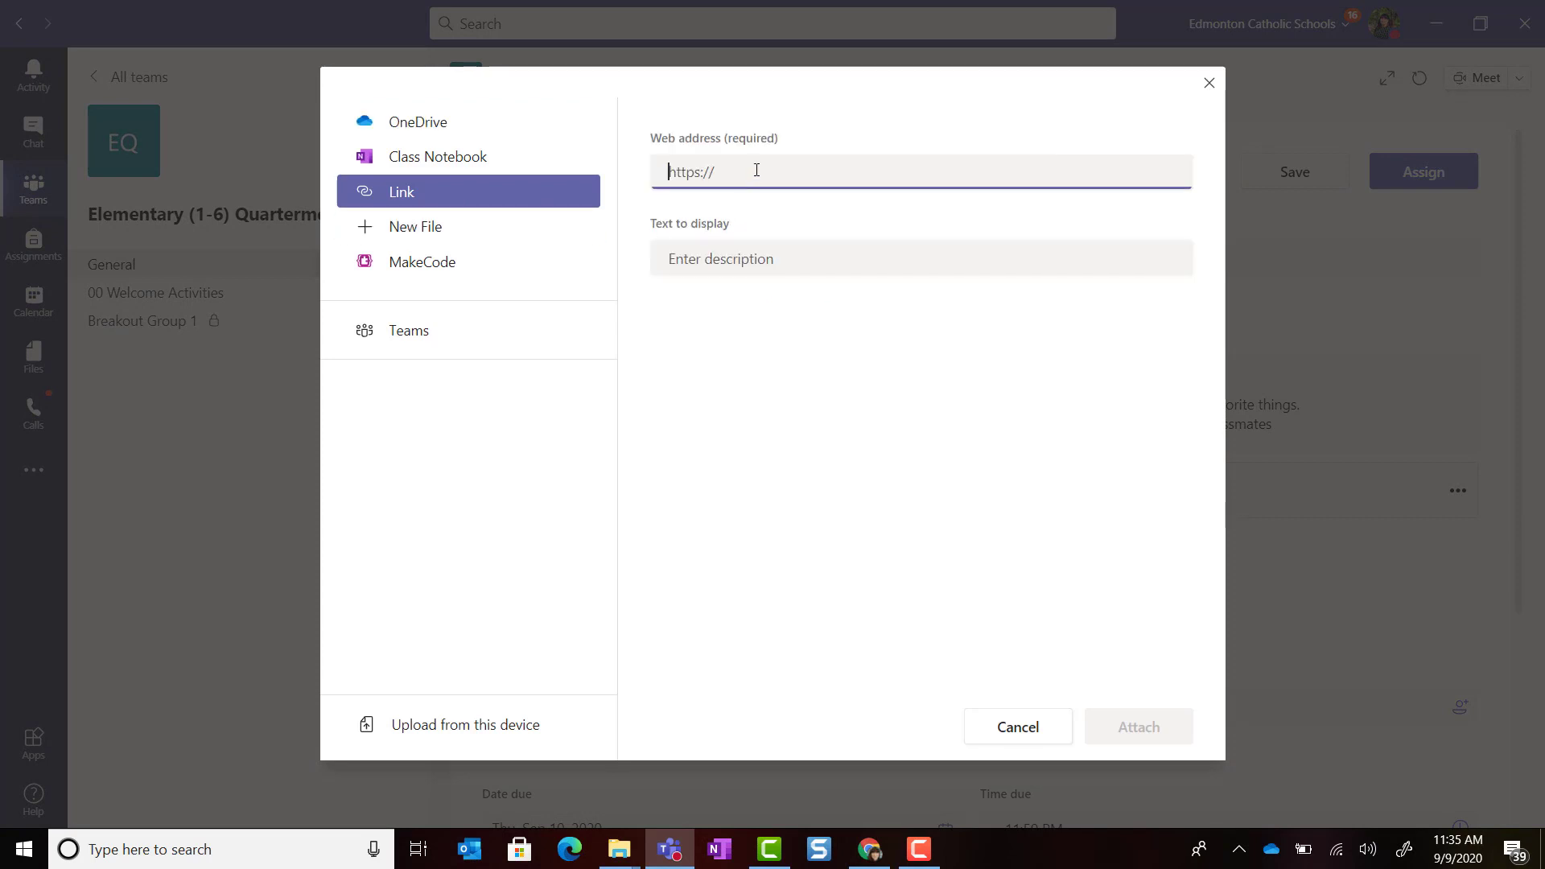
pyautogui.click(780, 256)
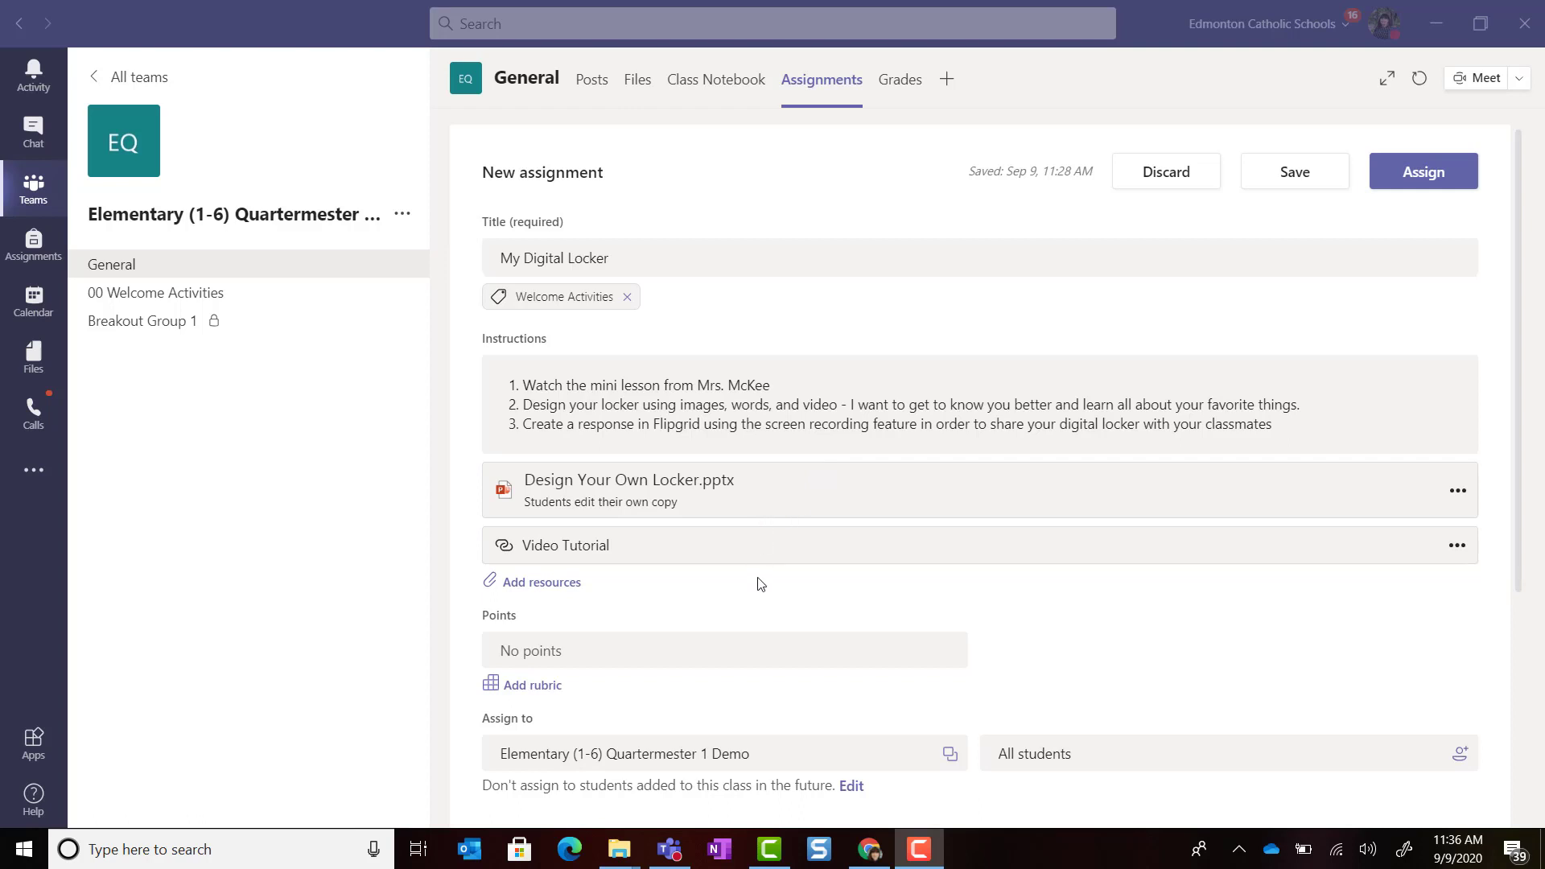
# Step: Attach the pasted Flipgrid URL as a third link resource named 'Flipgrid Response'
pyautogui.click(549, 581)
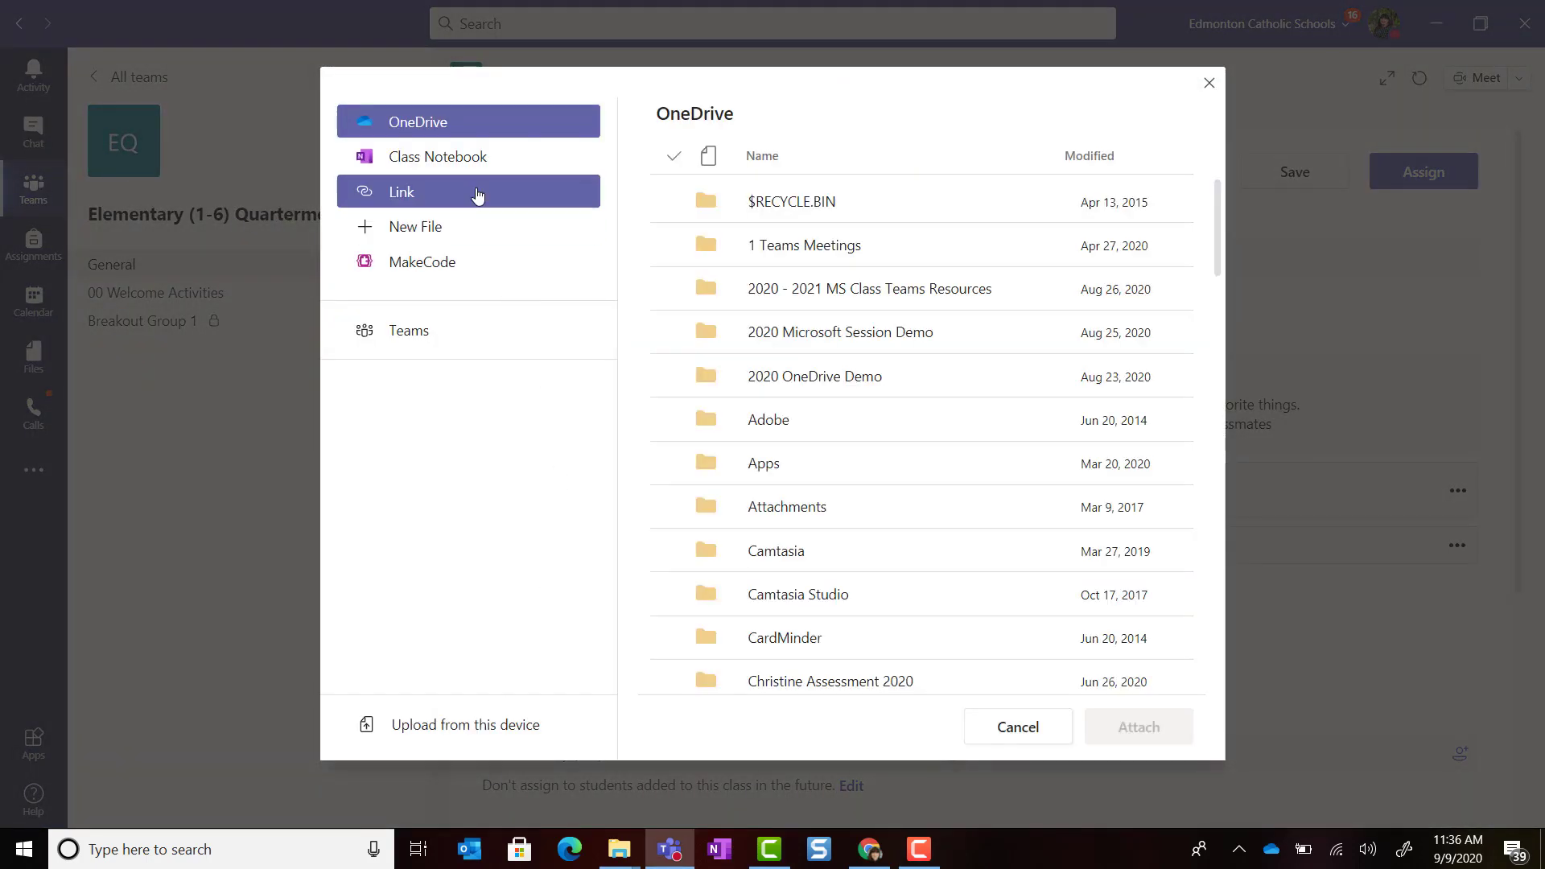
pyautogui.click(478, 195)
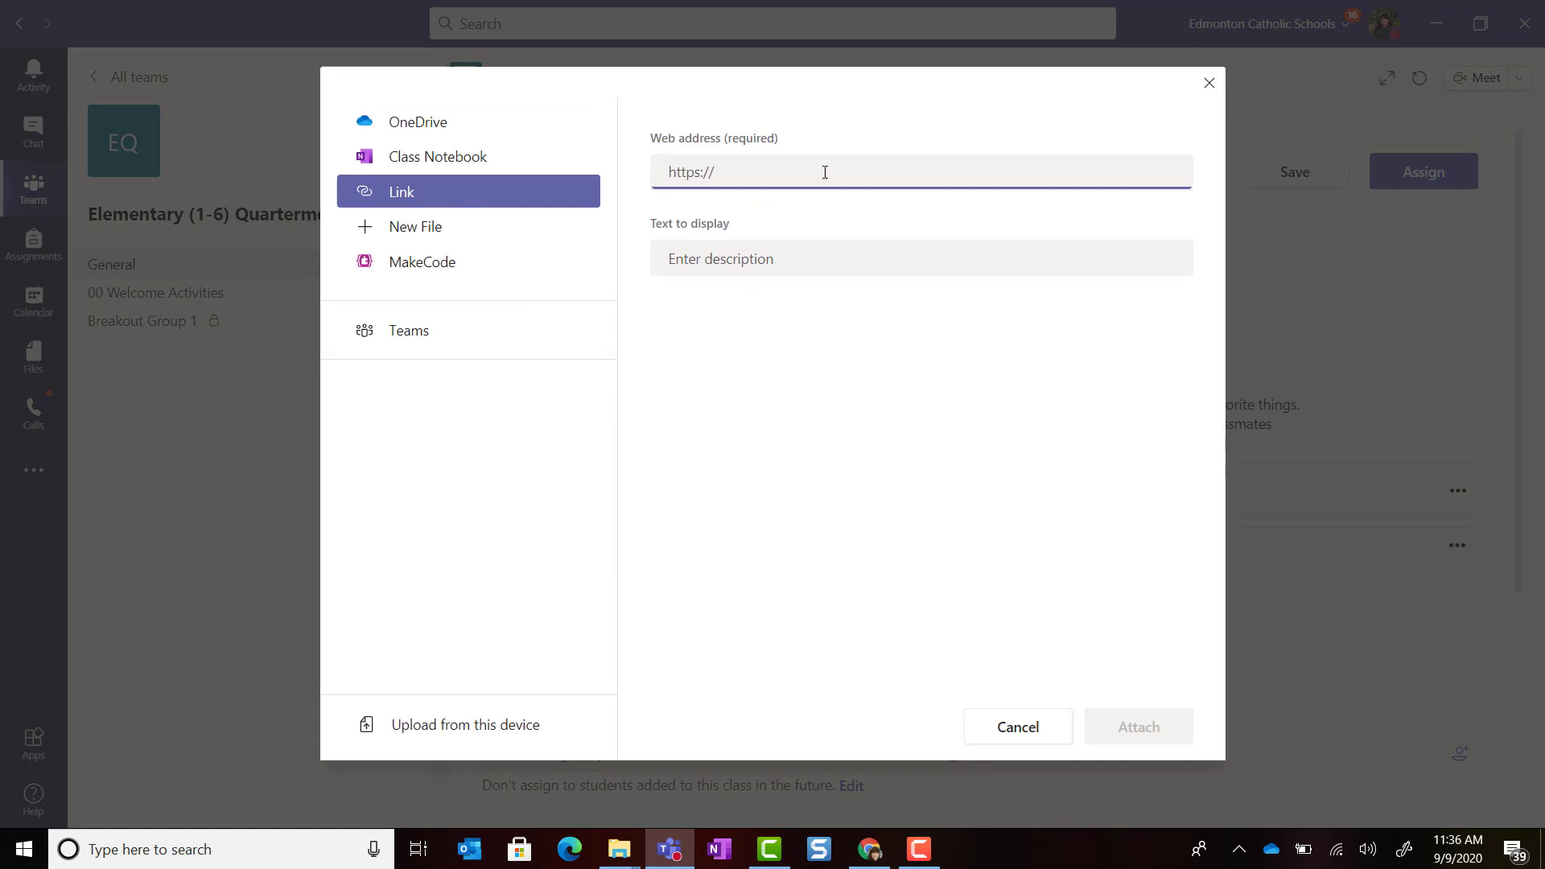
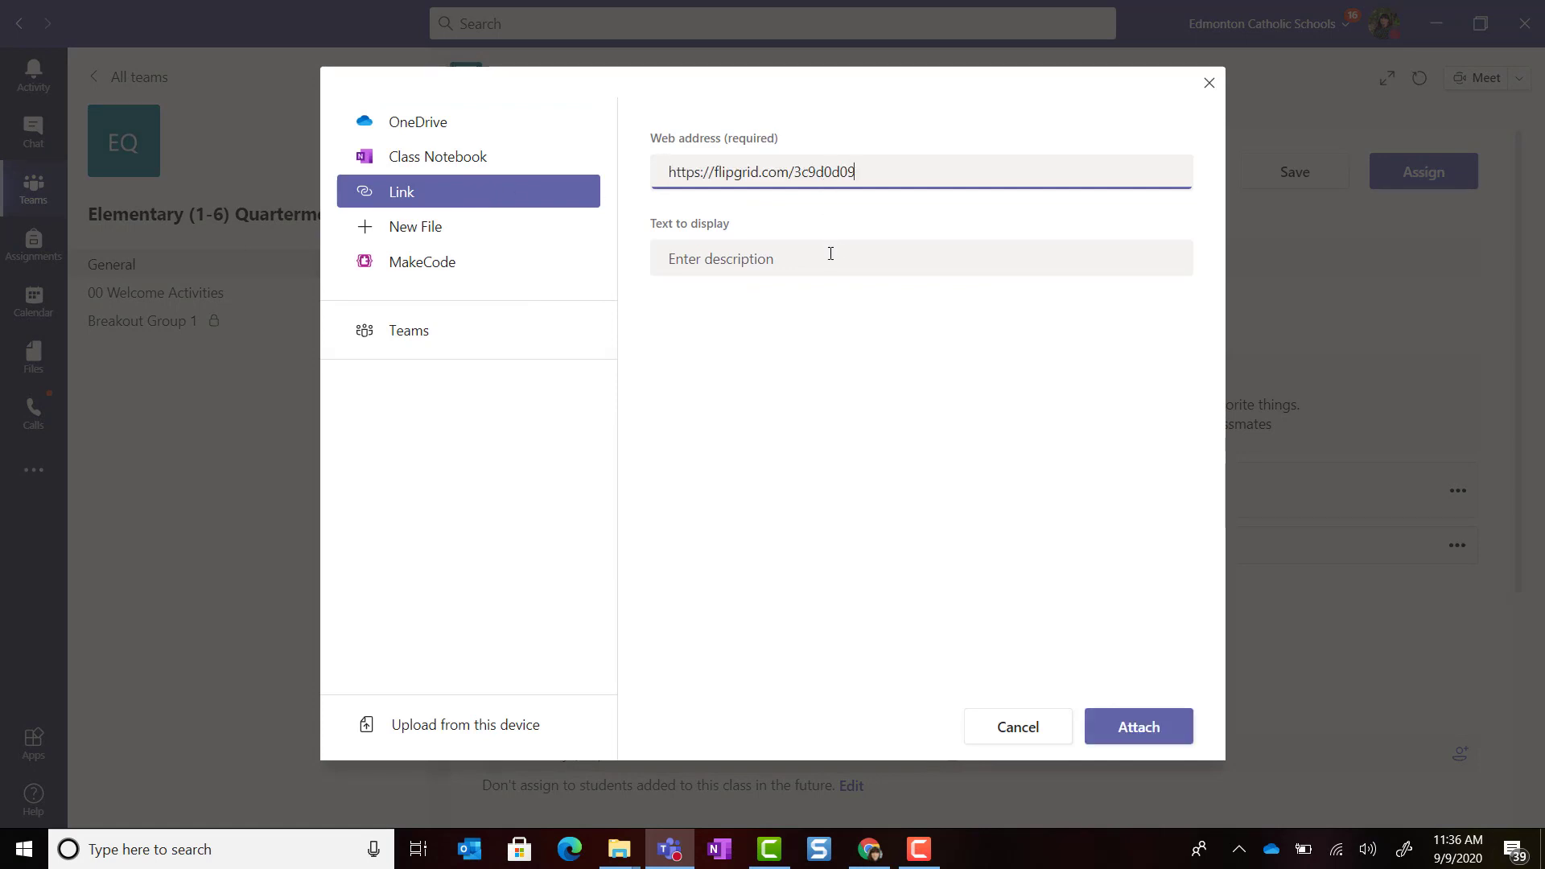
pyautogui.click(829, 257)
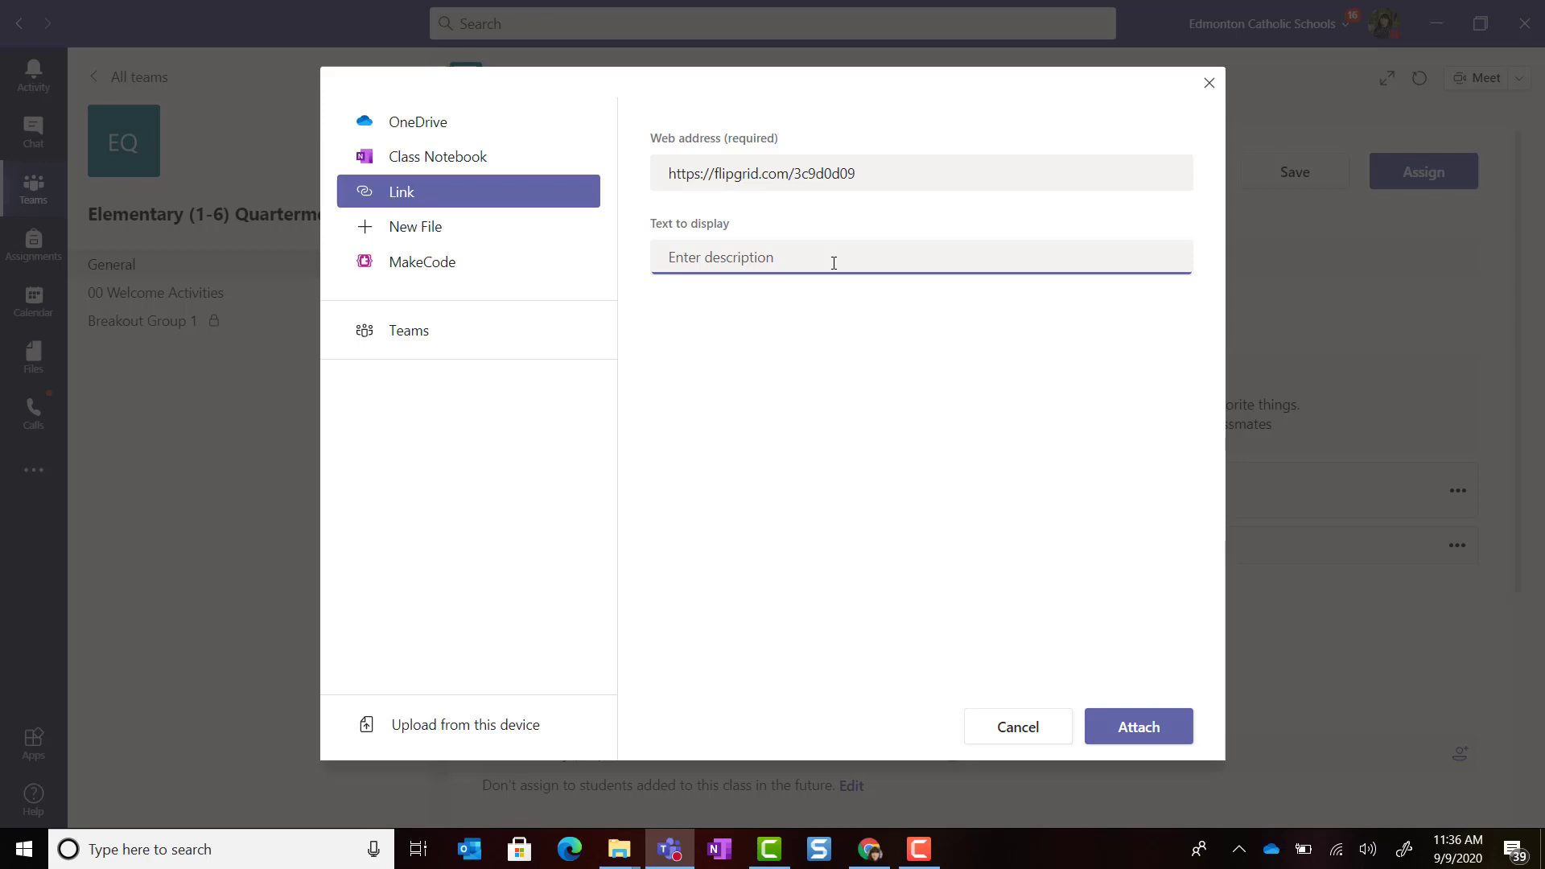
pyautogui.write('Flipgrid Response')
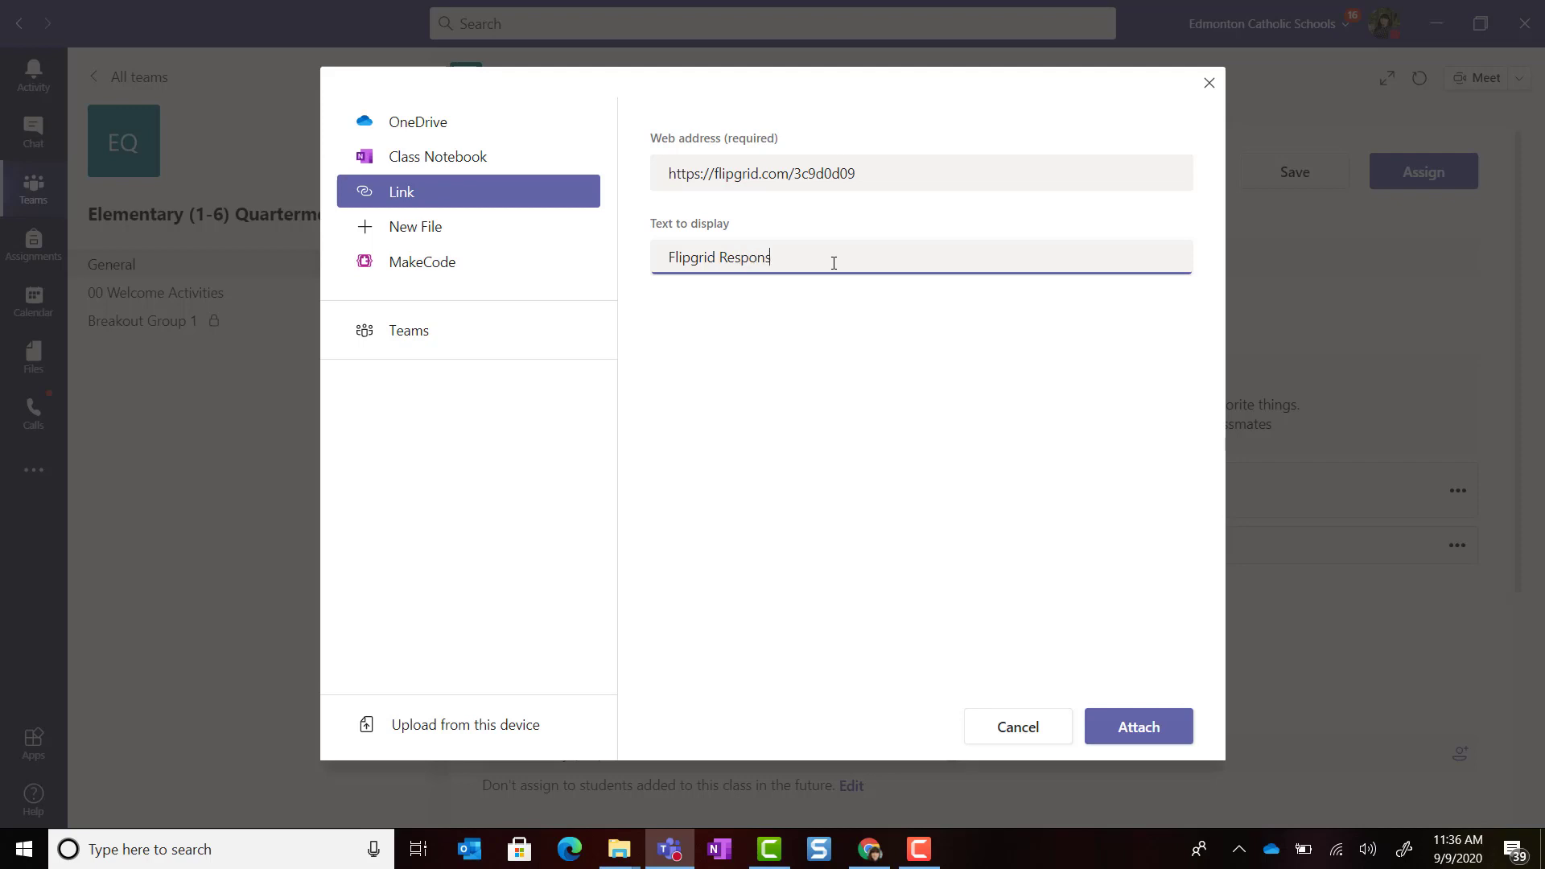
pyautogui.click(1146, 742)
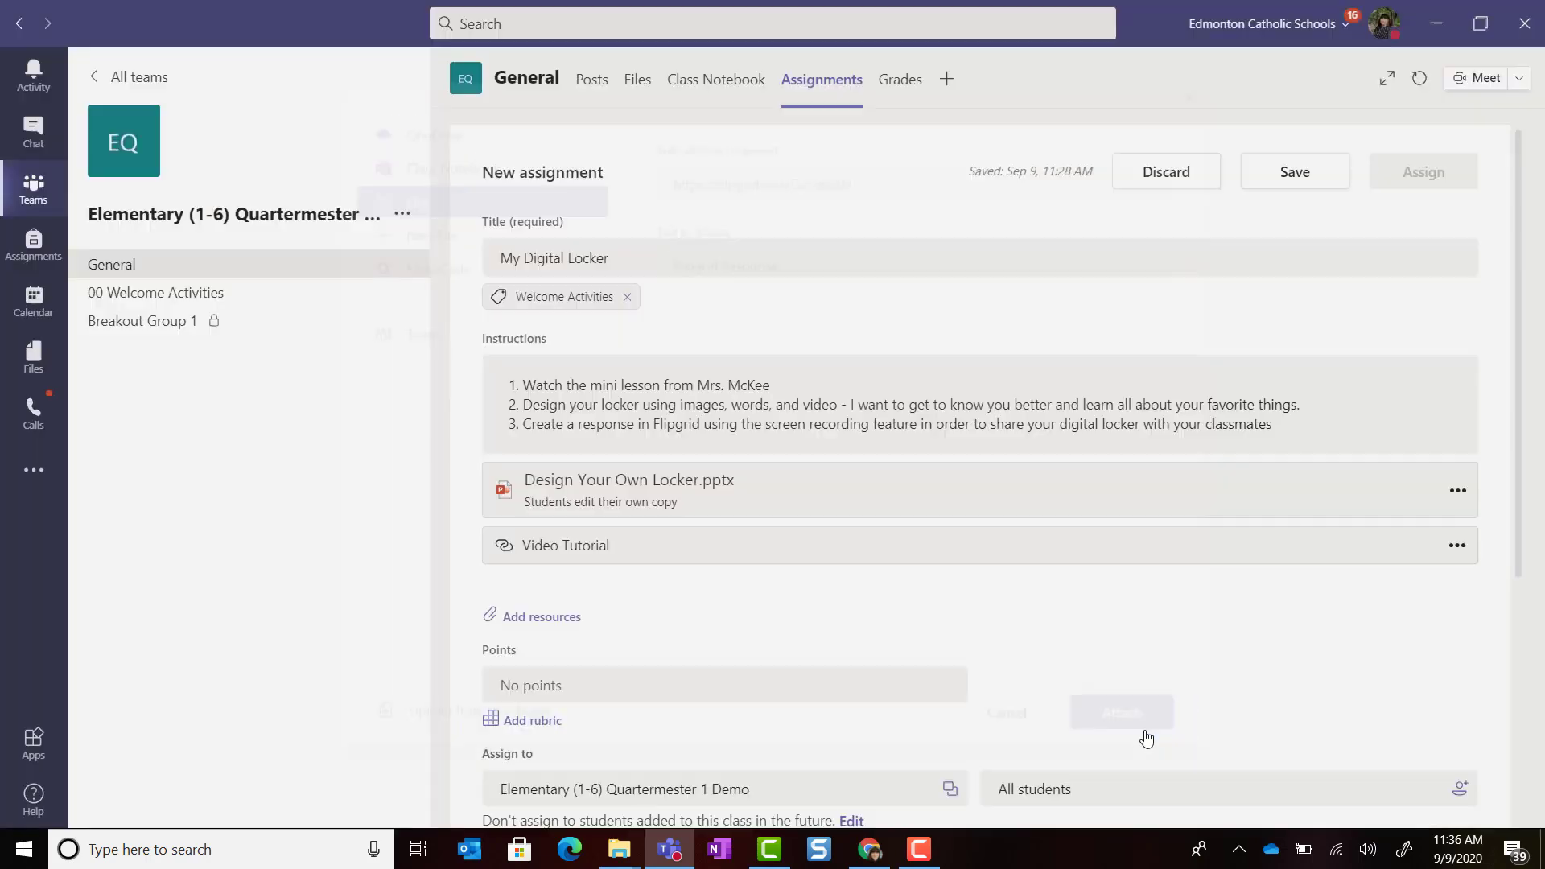
pyautogui.scroll(-3, 842, 427)
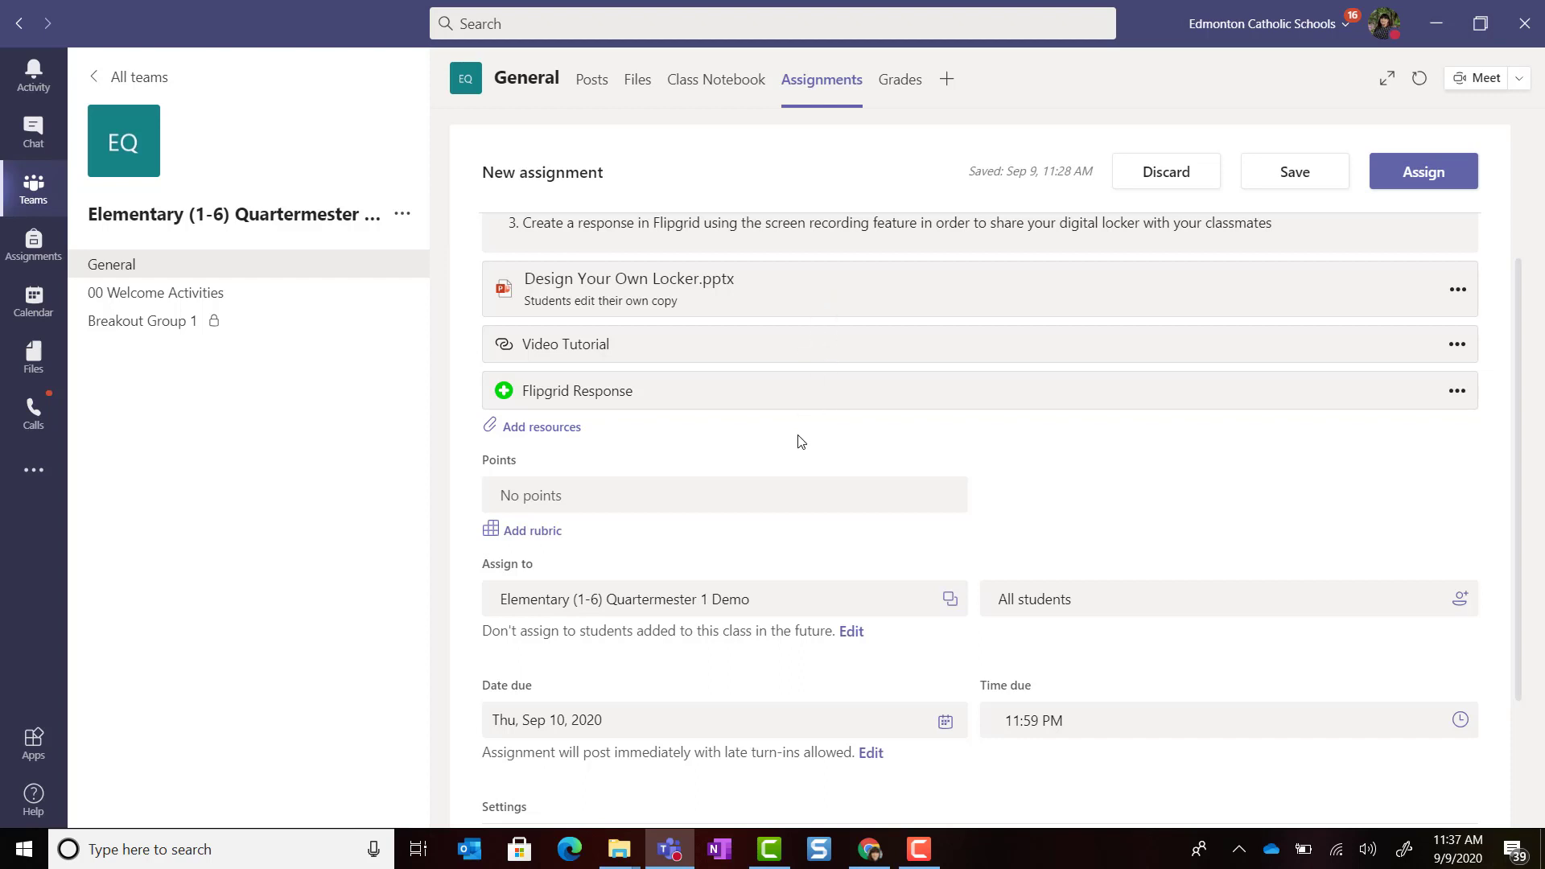
pyautogui.scroll(-2, 797, 438)
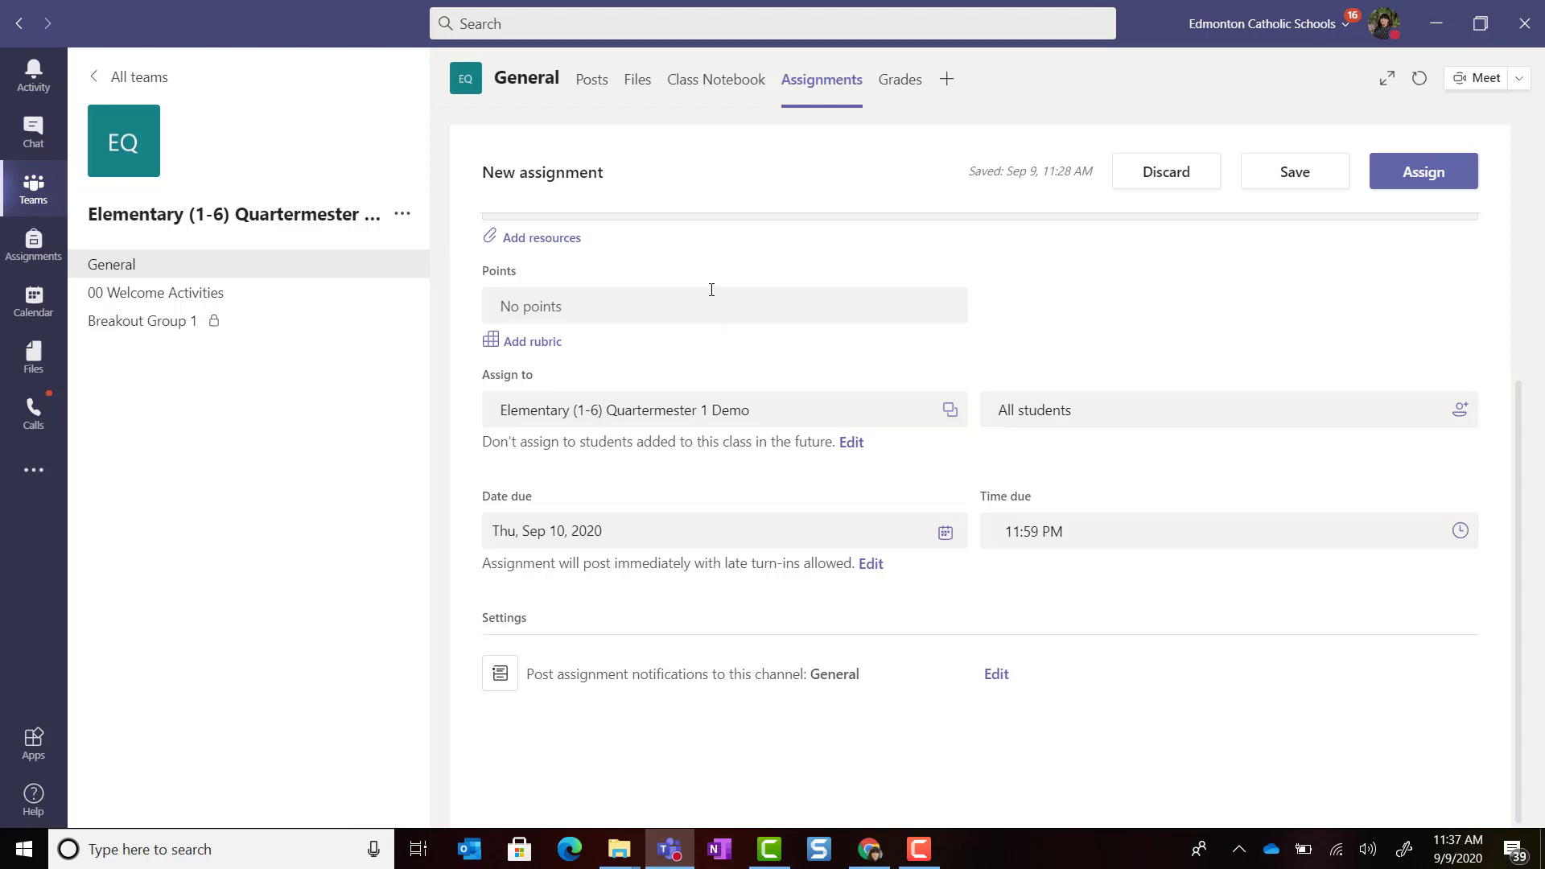
pyautogui.click(639, 302)
pyautogui.click(1201, 423)
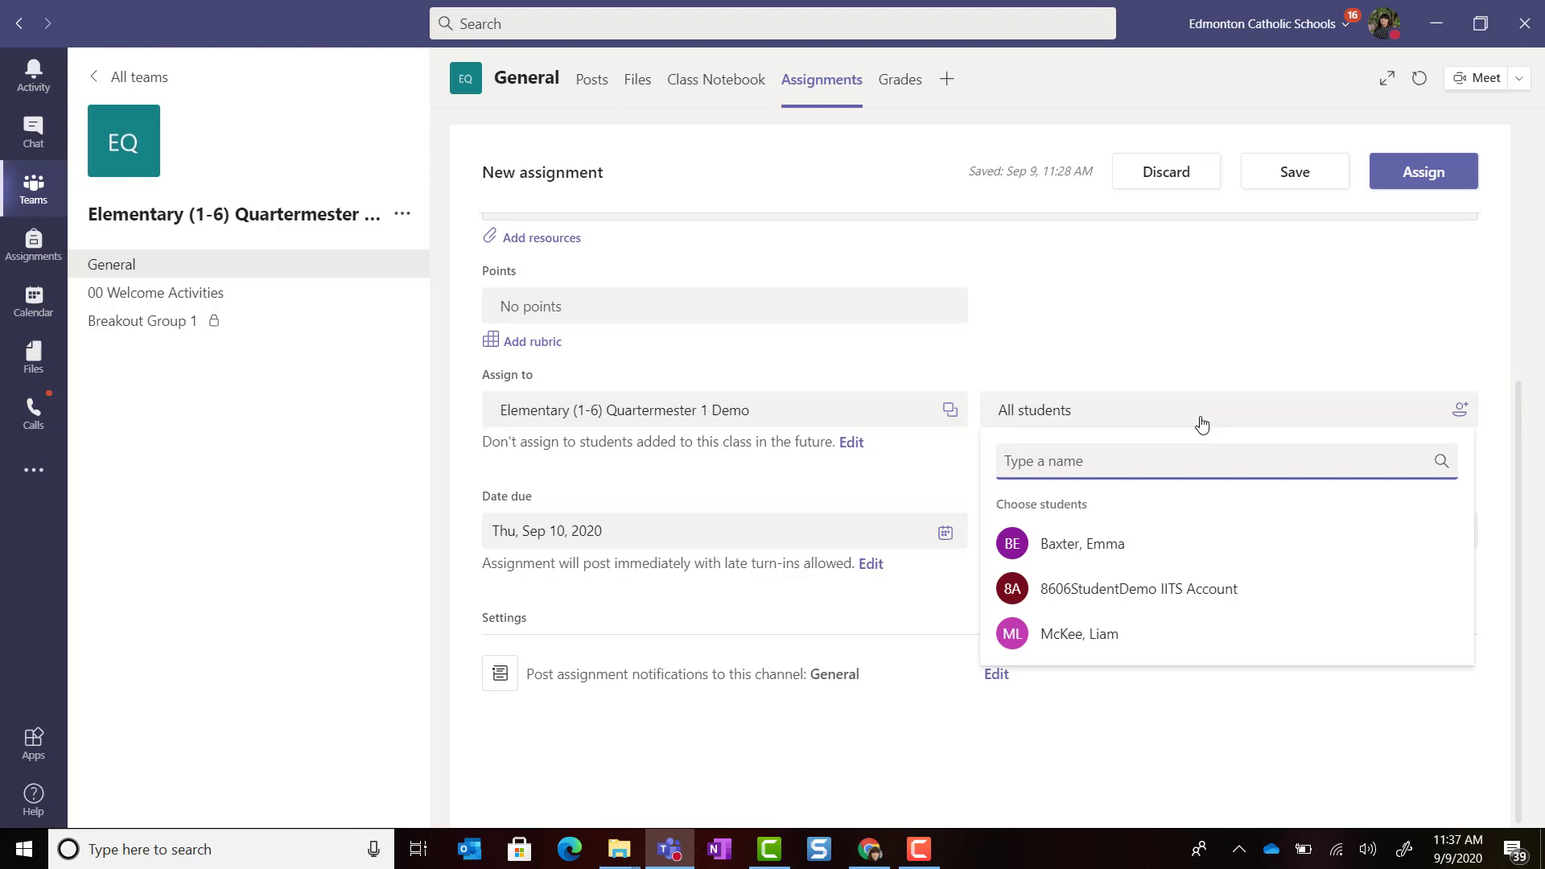
pyautogui.press('Escape')
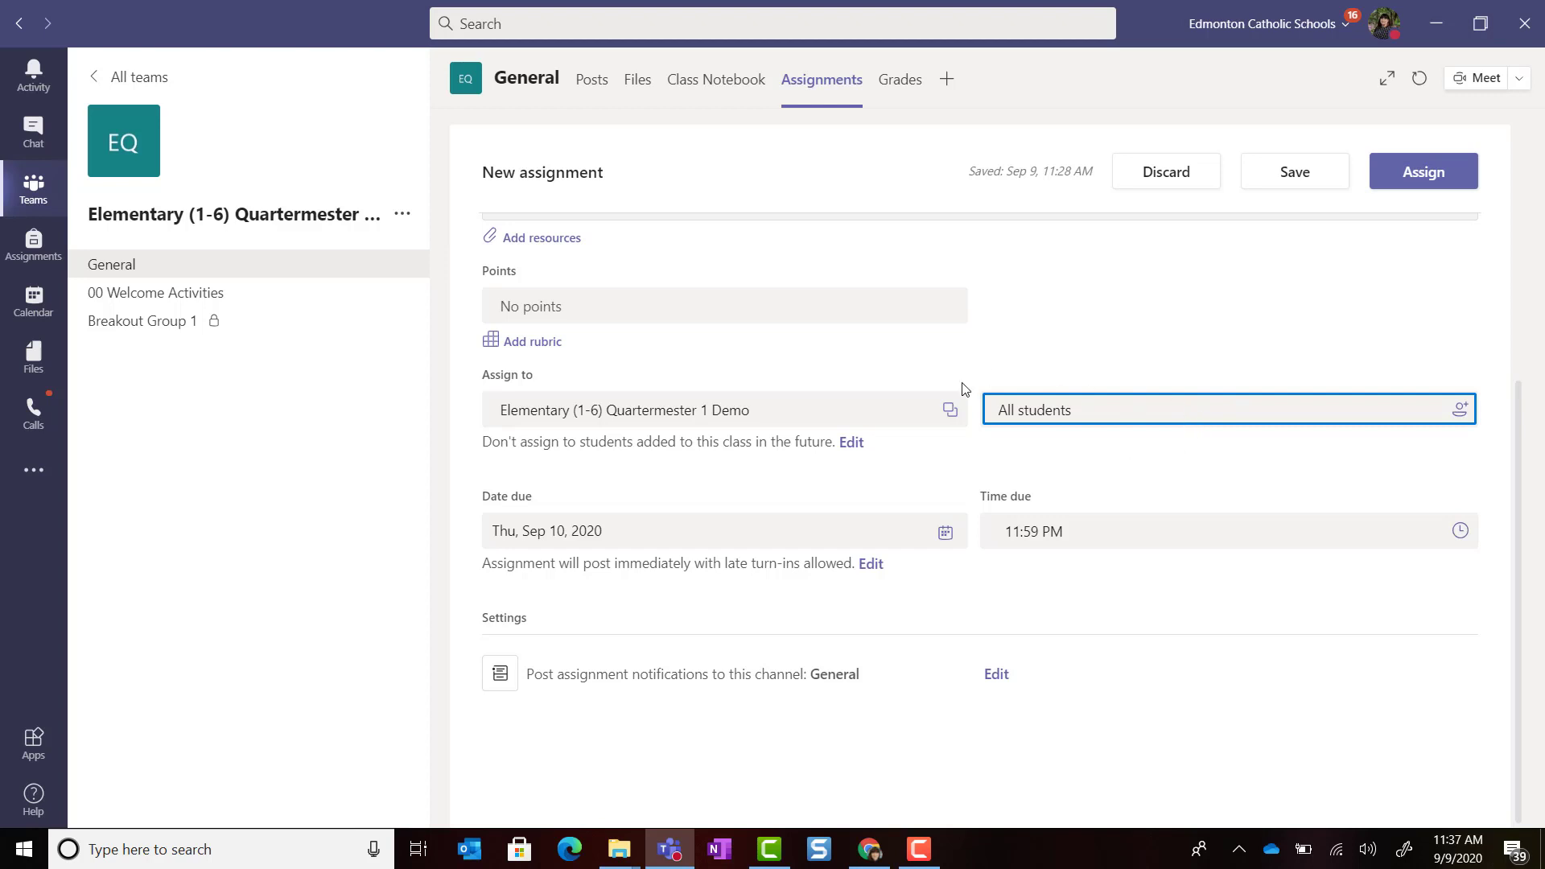
pyautogui.click(949, 411)
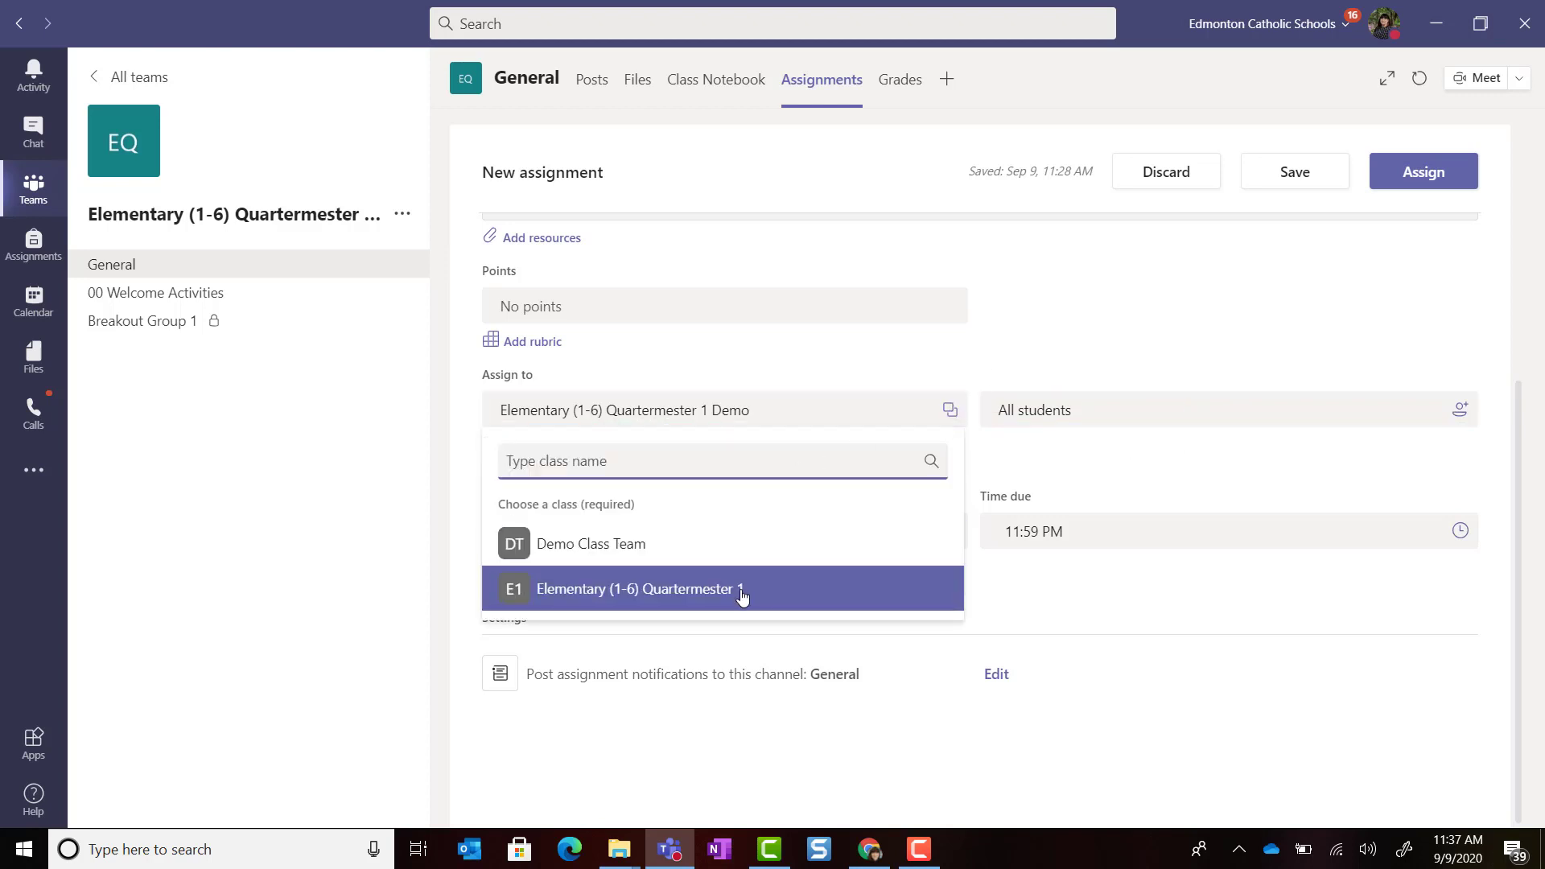
pyautogui.click(741, 596)
pyautogui.click(1008, 381)
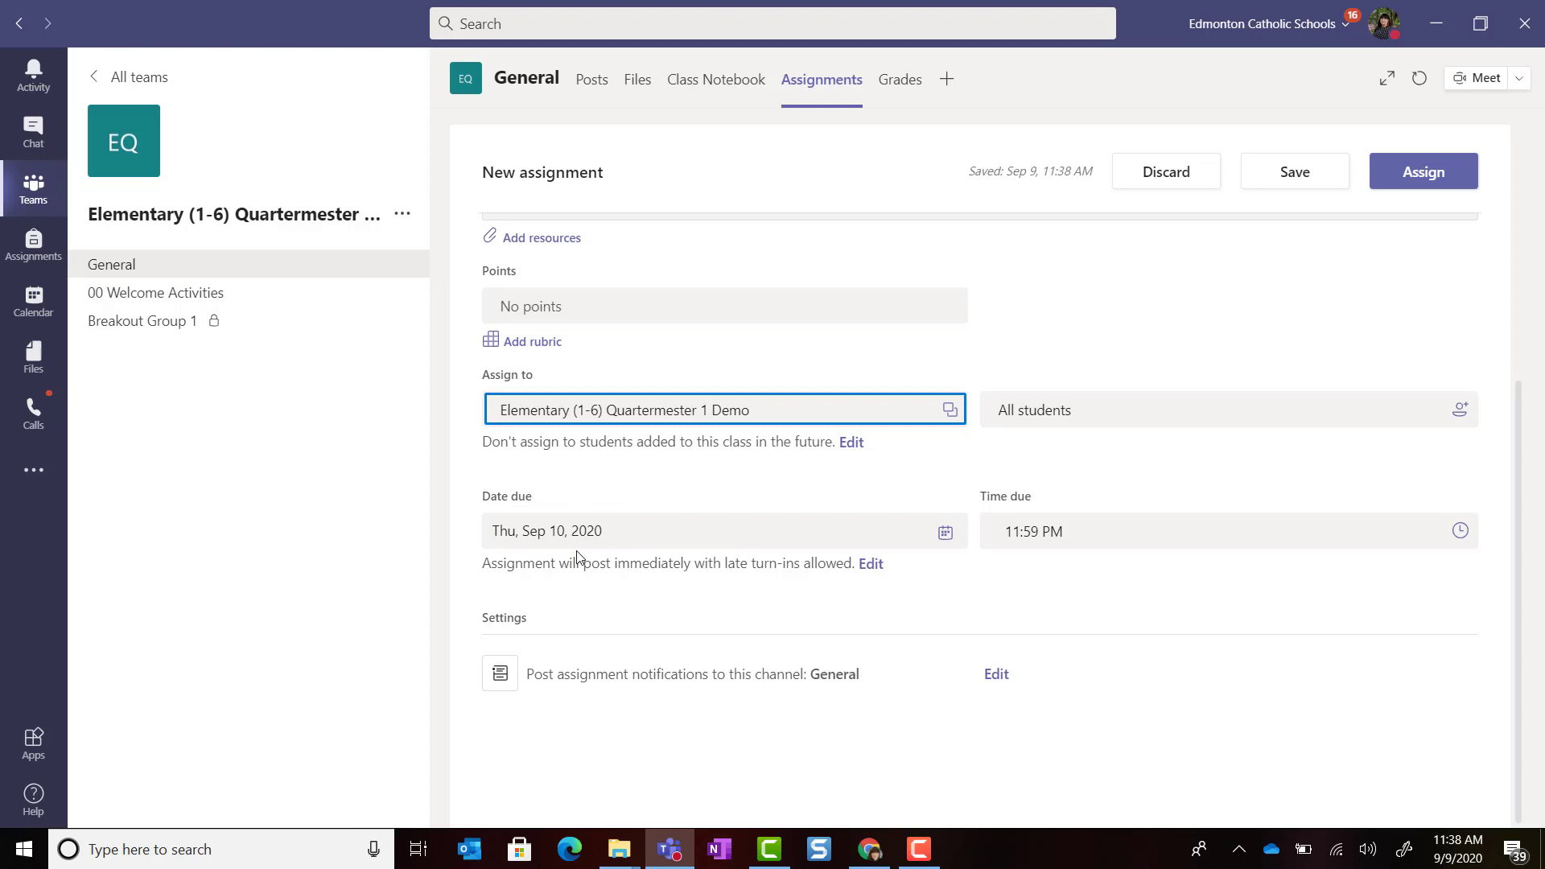
# Step: Change the due date to Fri, Sep 18, 2020
pyautogui.click(947, 538)
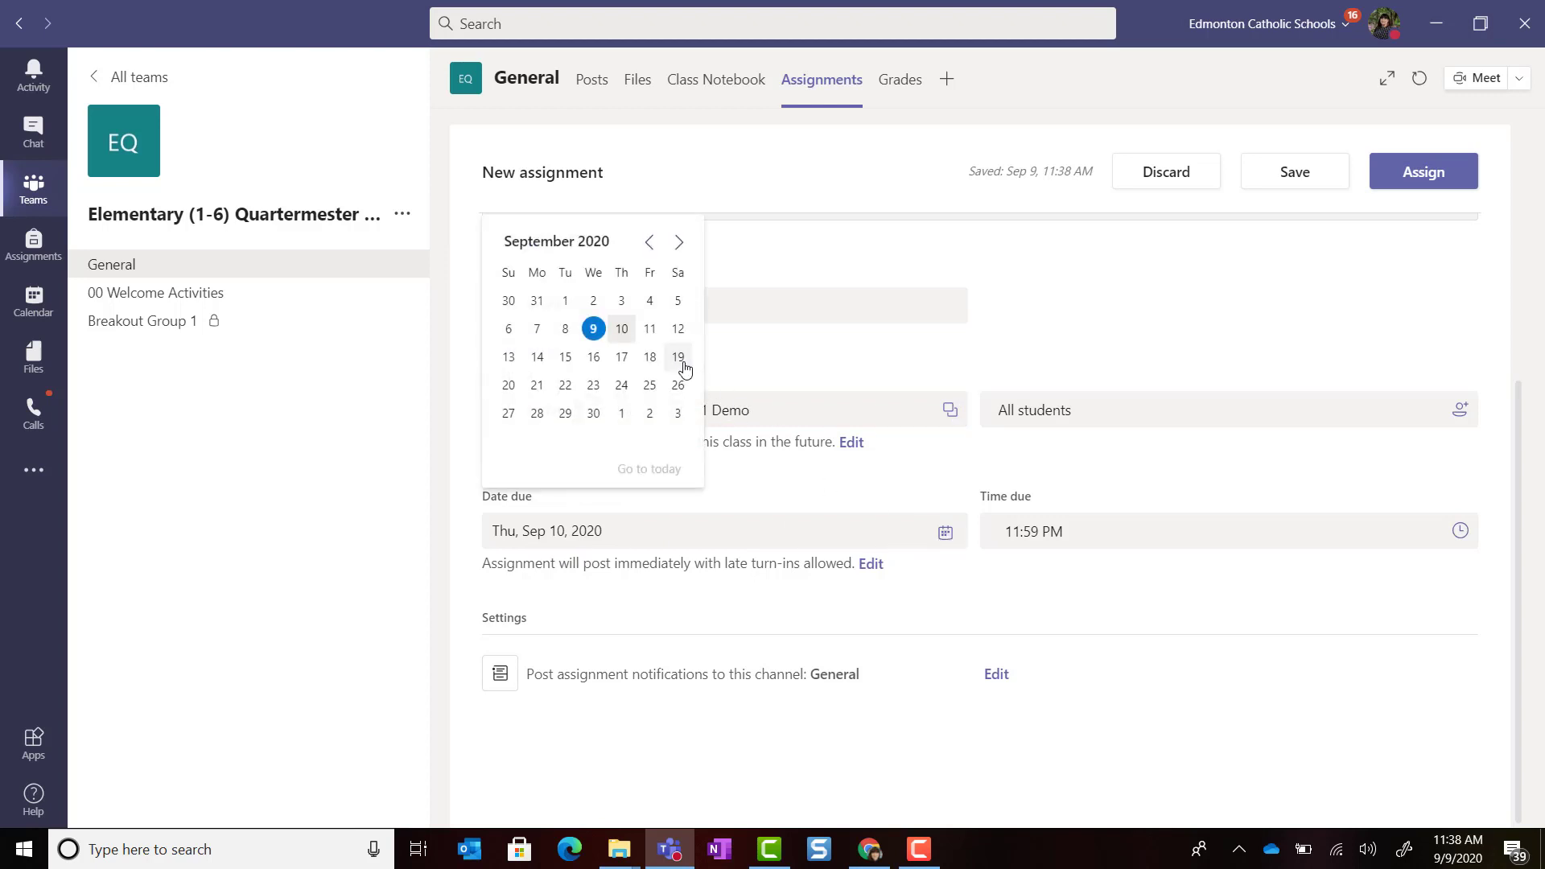
pyautogui.click(649, 357)
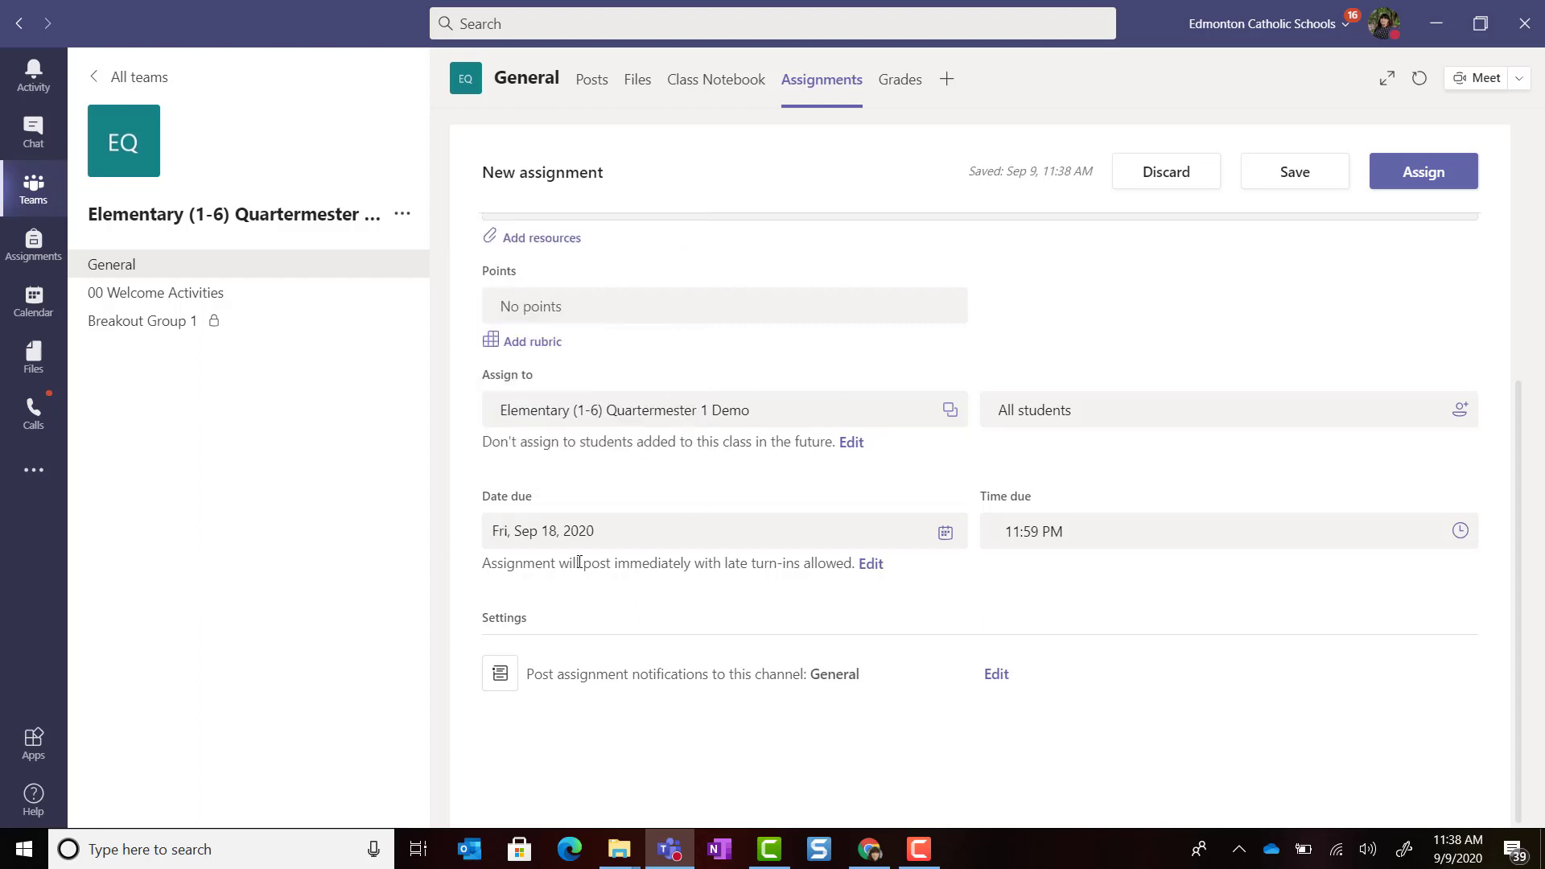
pyautogui.click(868, 562)
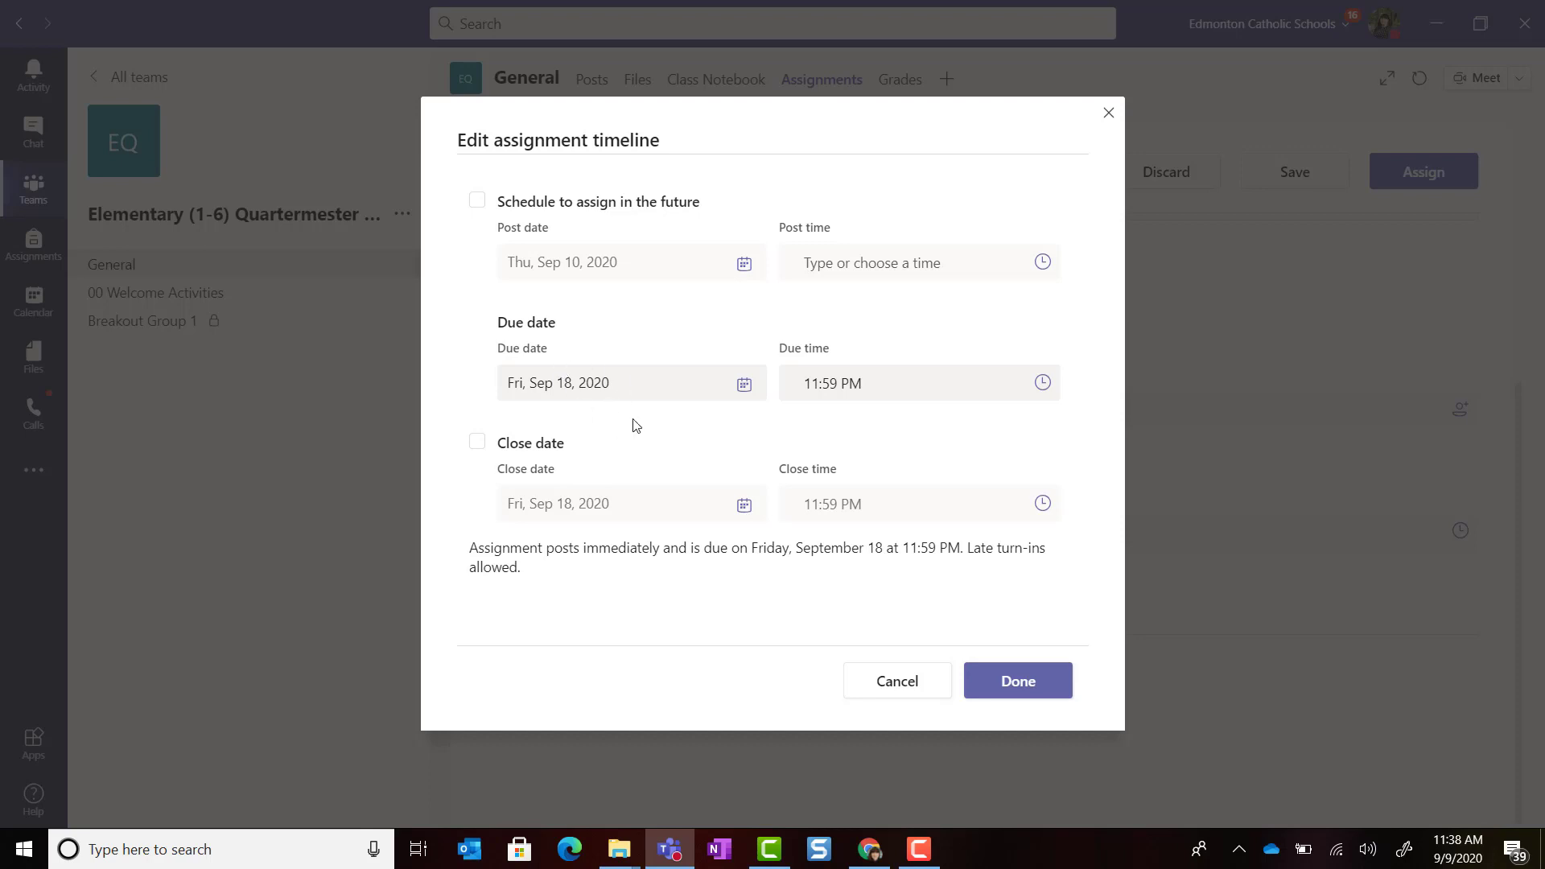
# Step: Try a Sep 22 close date, then remove it and keep late turn-ins allowed
pyautogui.click(477, 449)
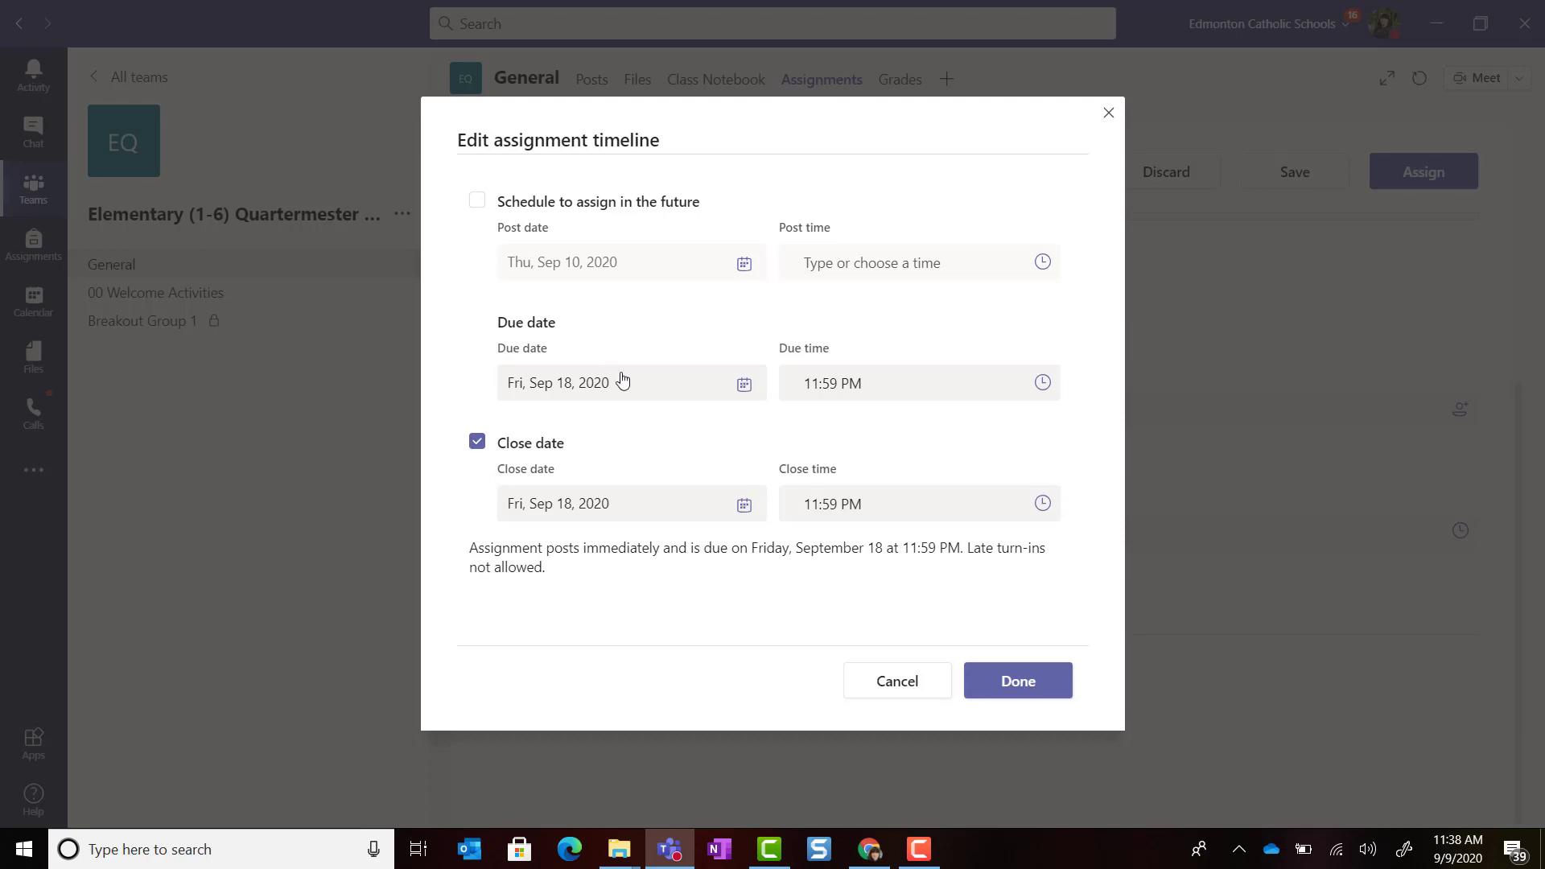
pyautogui.click(746, 507)
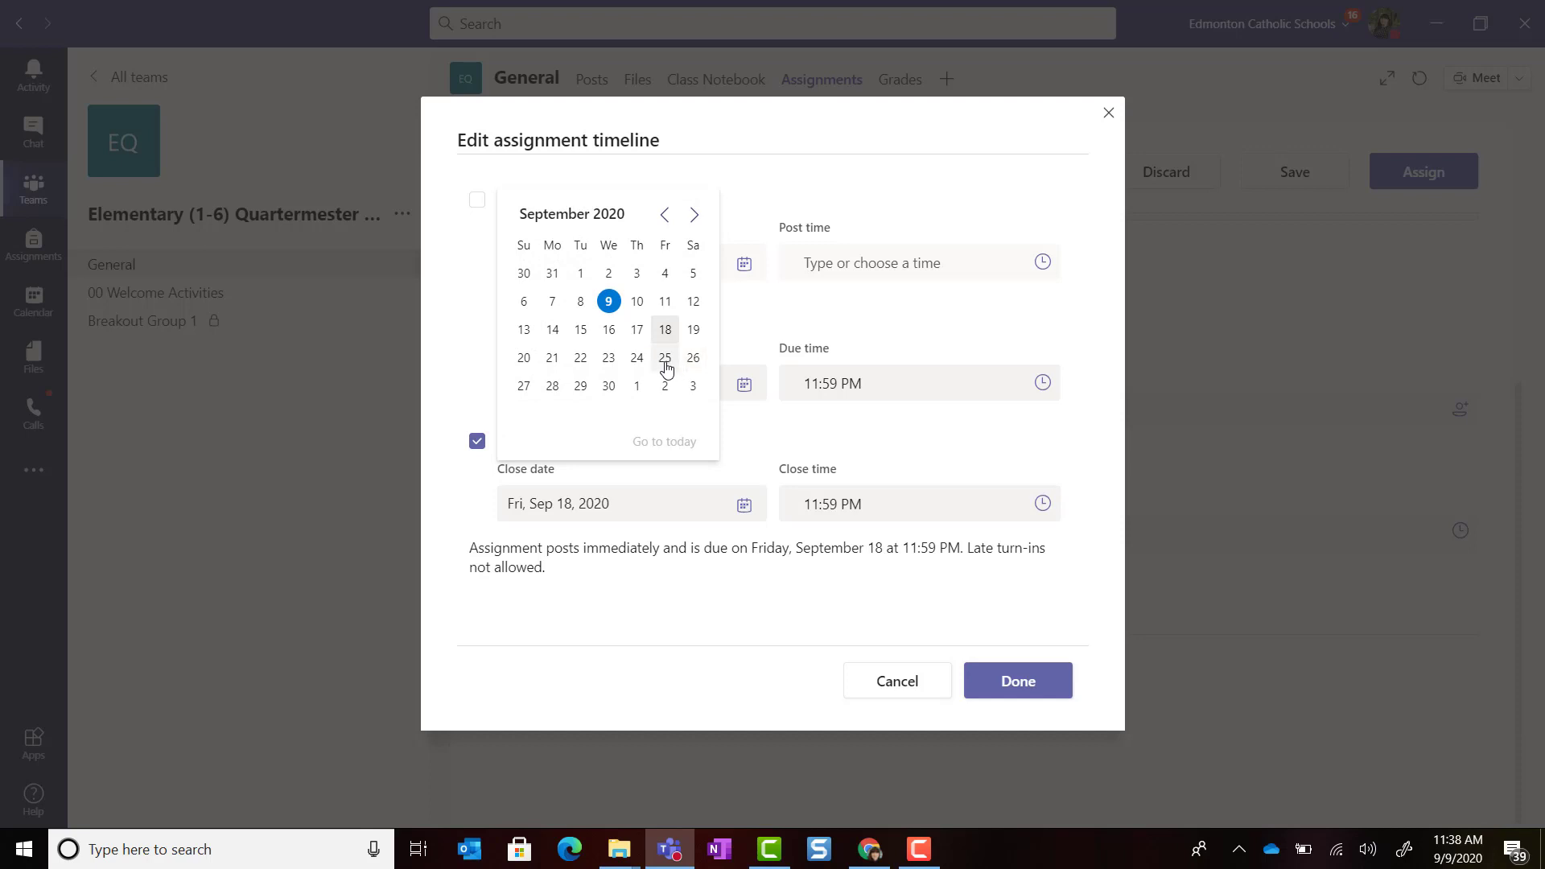
pyautogui.click(580, 359)
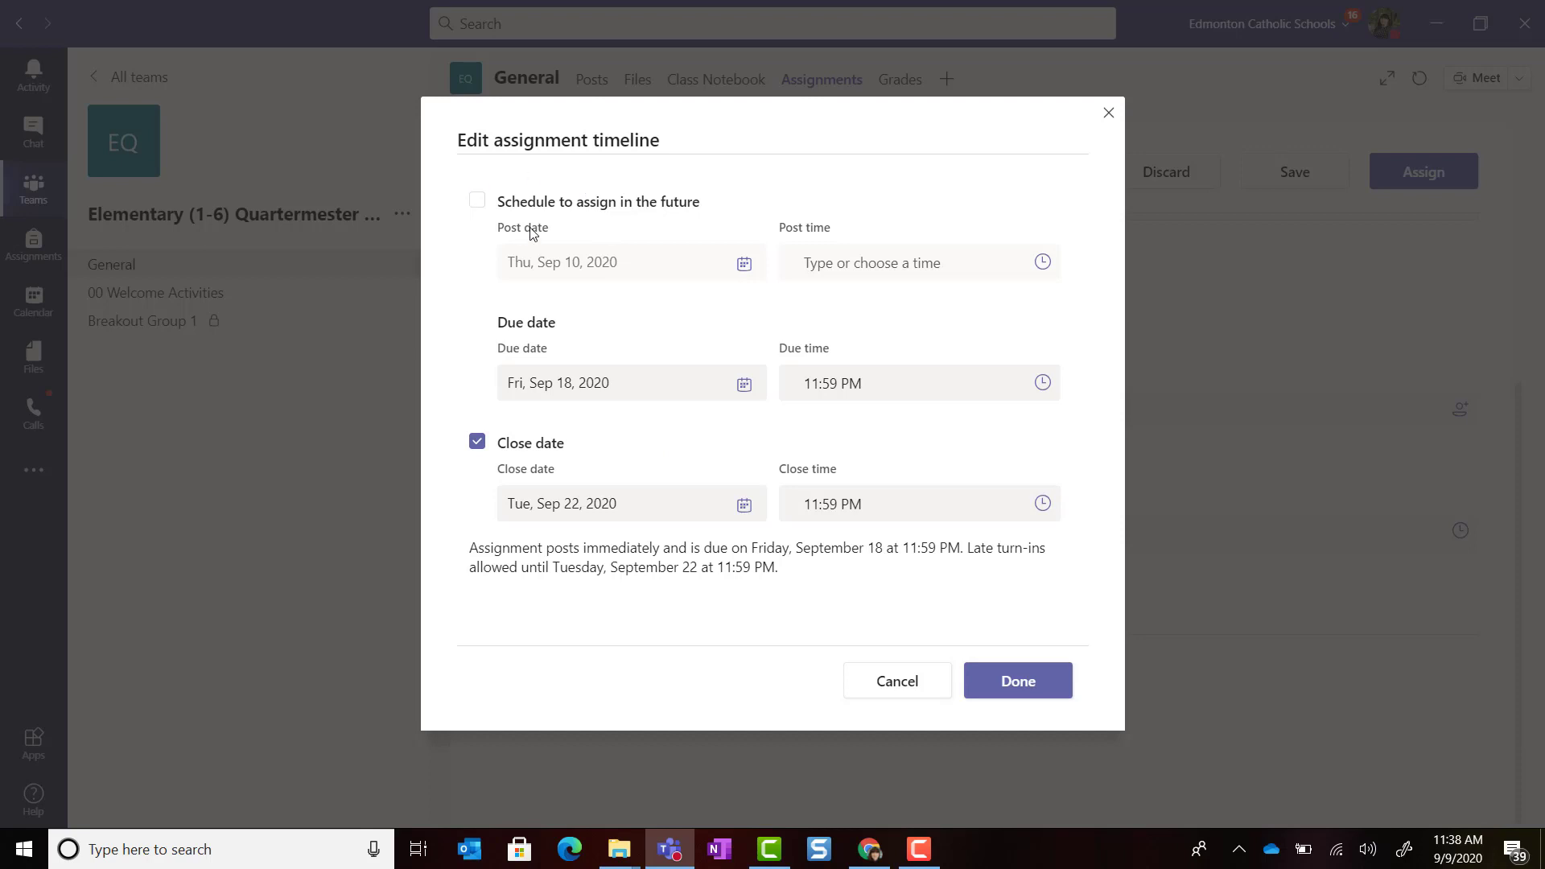
pyautogui.click(483, 208)
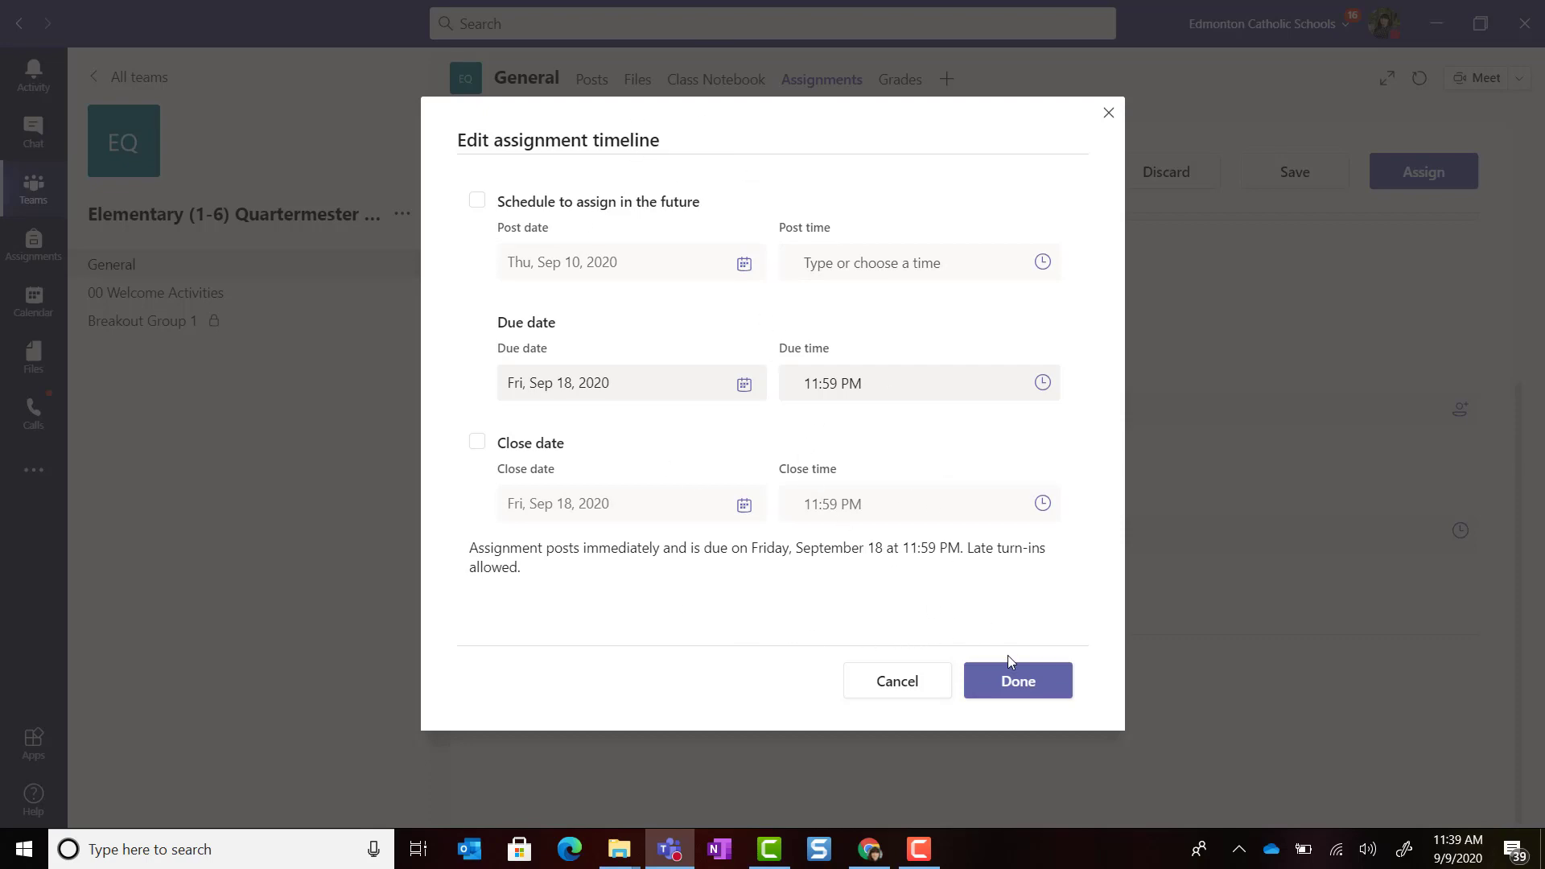
pyautogui.click(1019, 683)
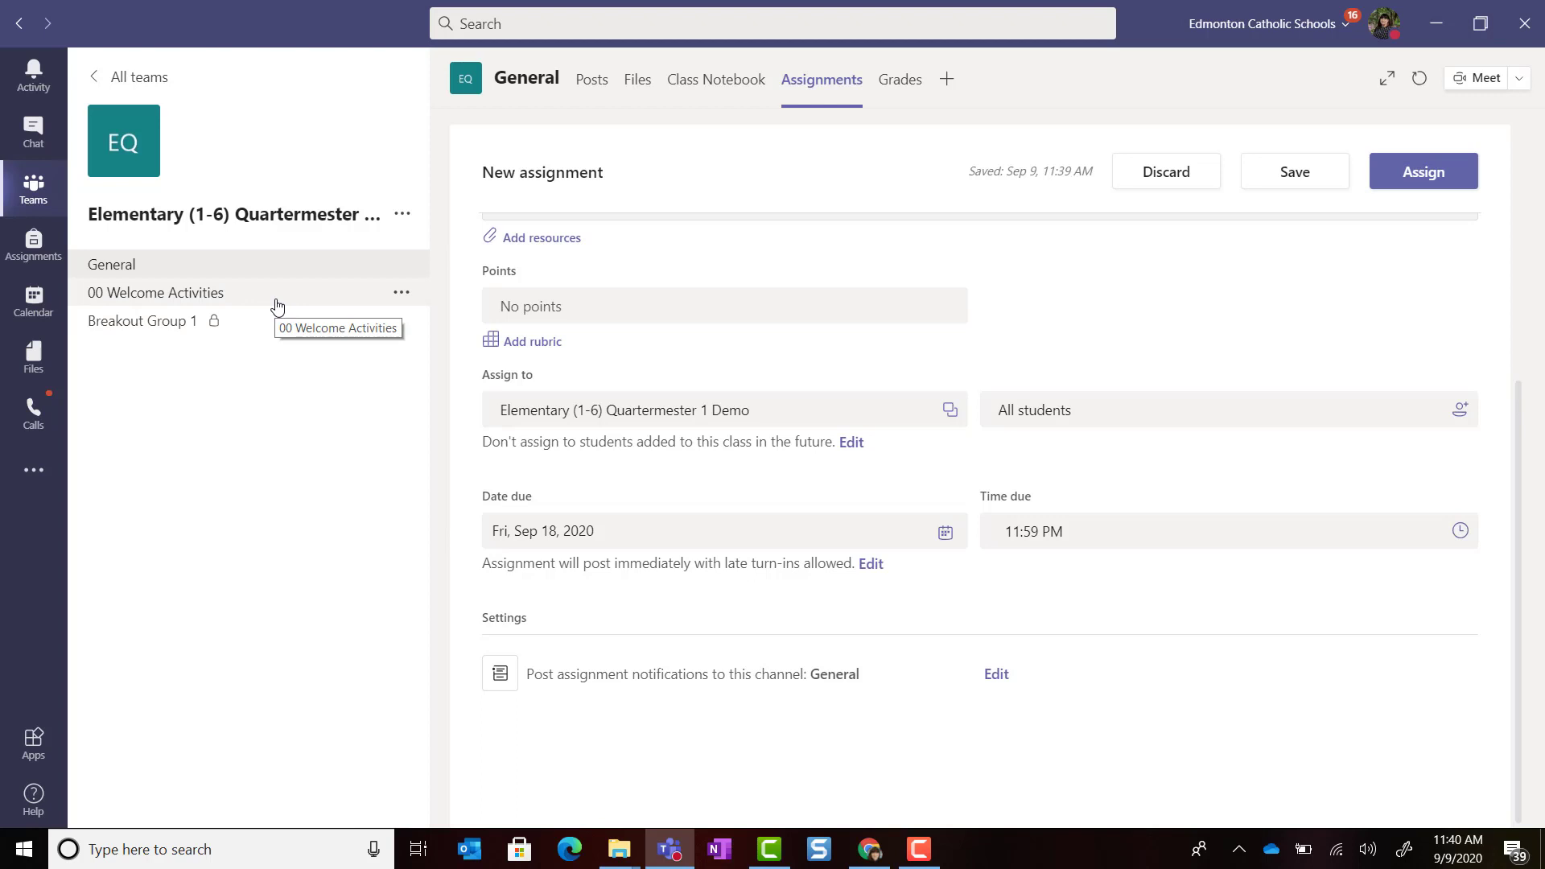
pyautogui.scroll(3, 1005, 540)
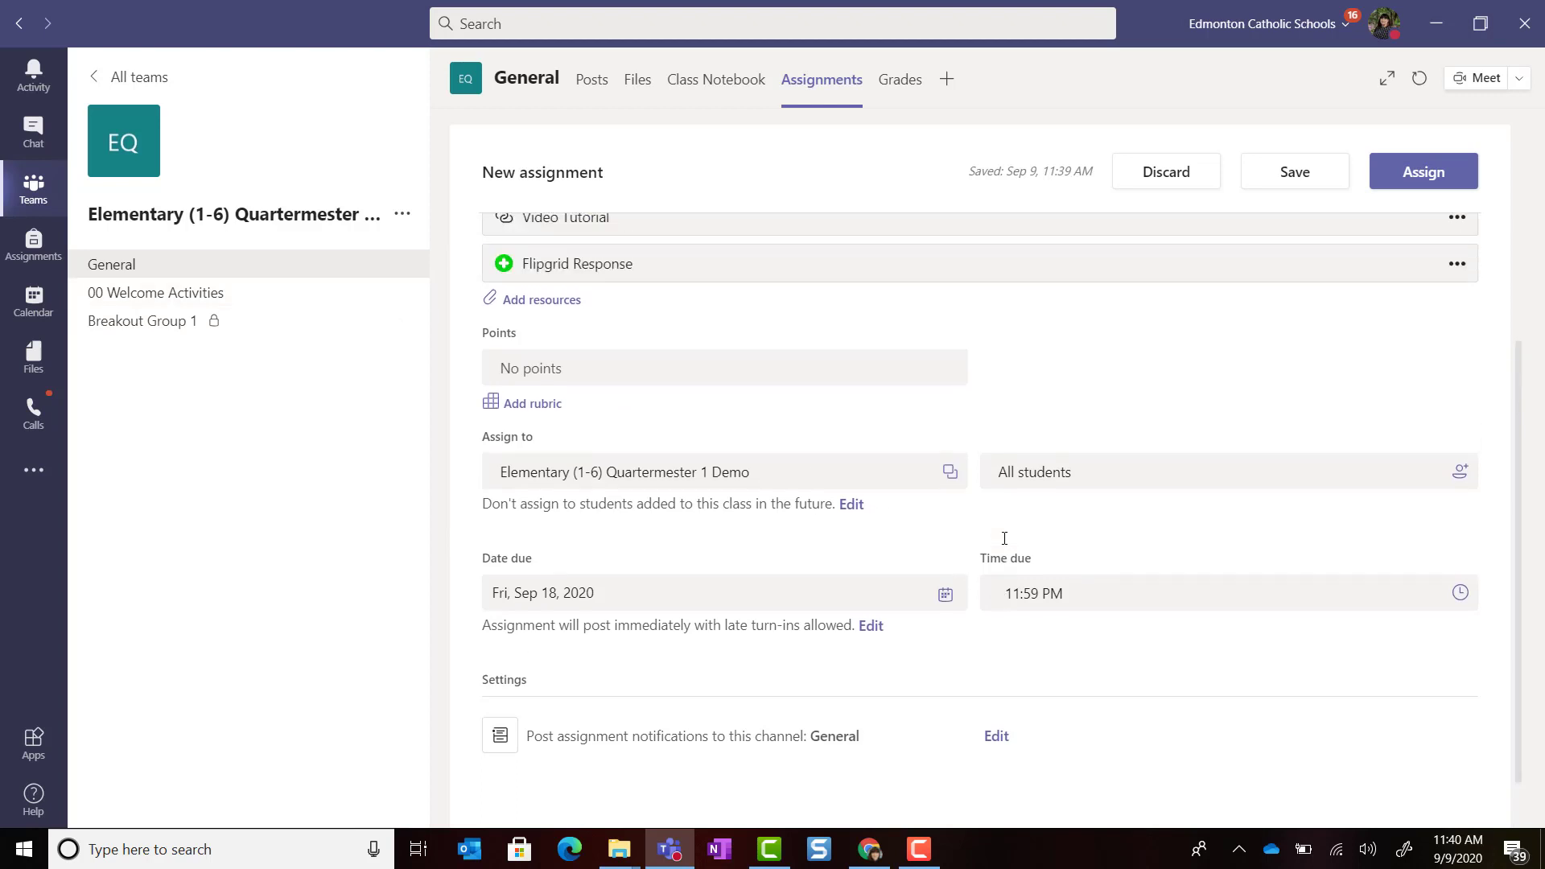
pyautogui.scroll(3, 1006, 544)
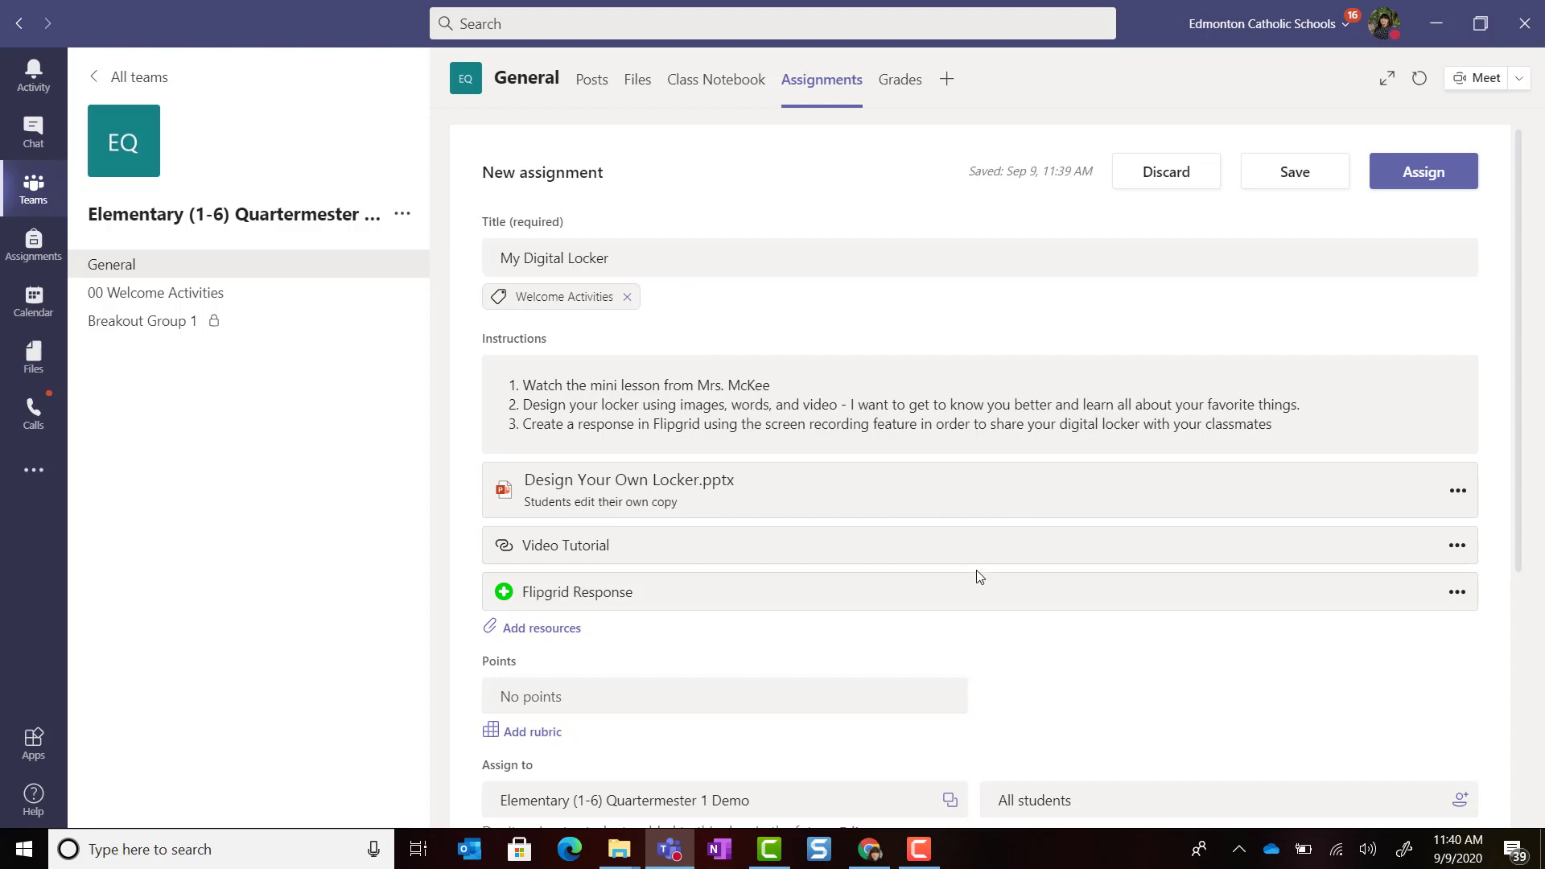
pyautogui.scroll(-5, 980, 576)
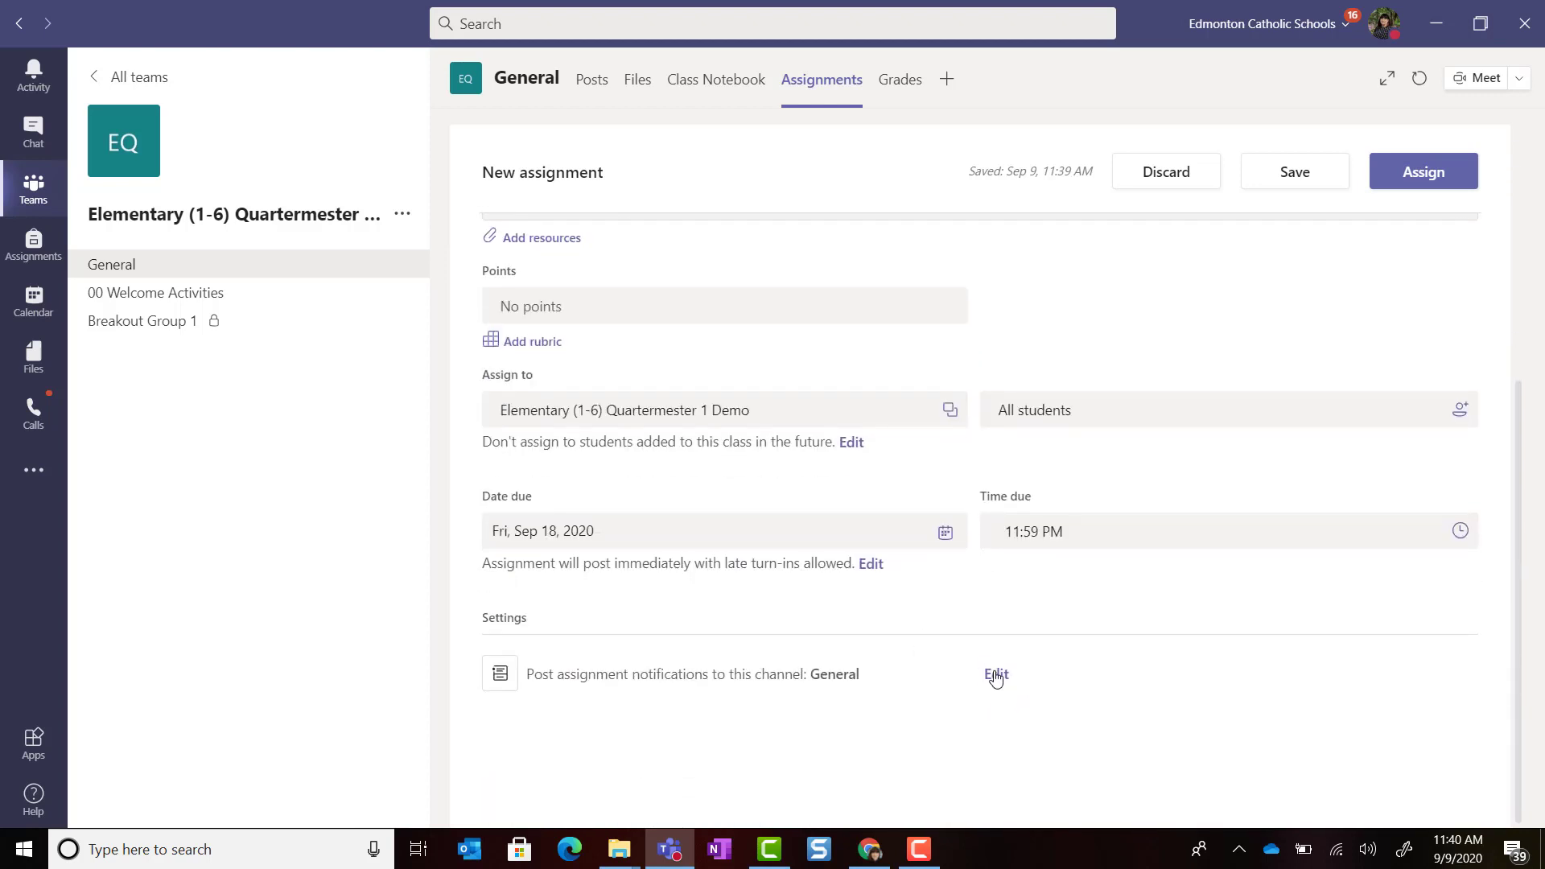
# Step: Change the assignment notification channel from General to 00 Welcome Activities
pyautogui.click(996, 675)
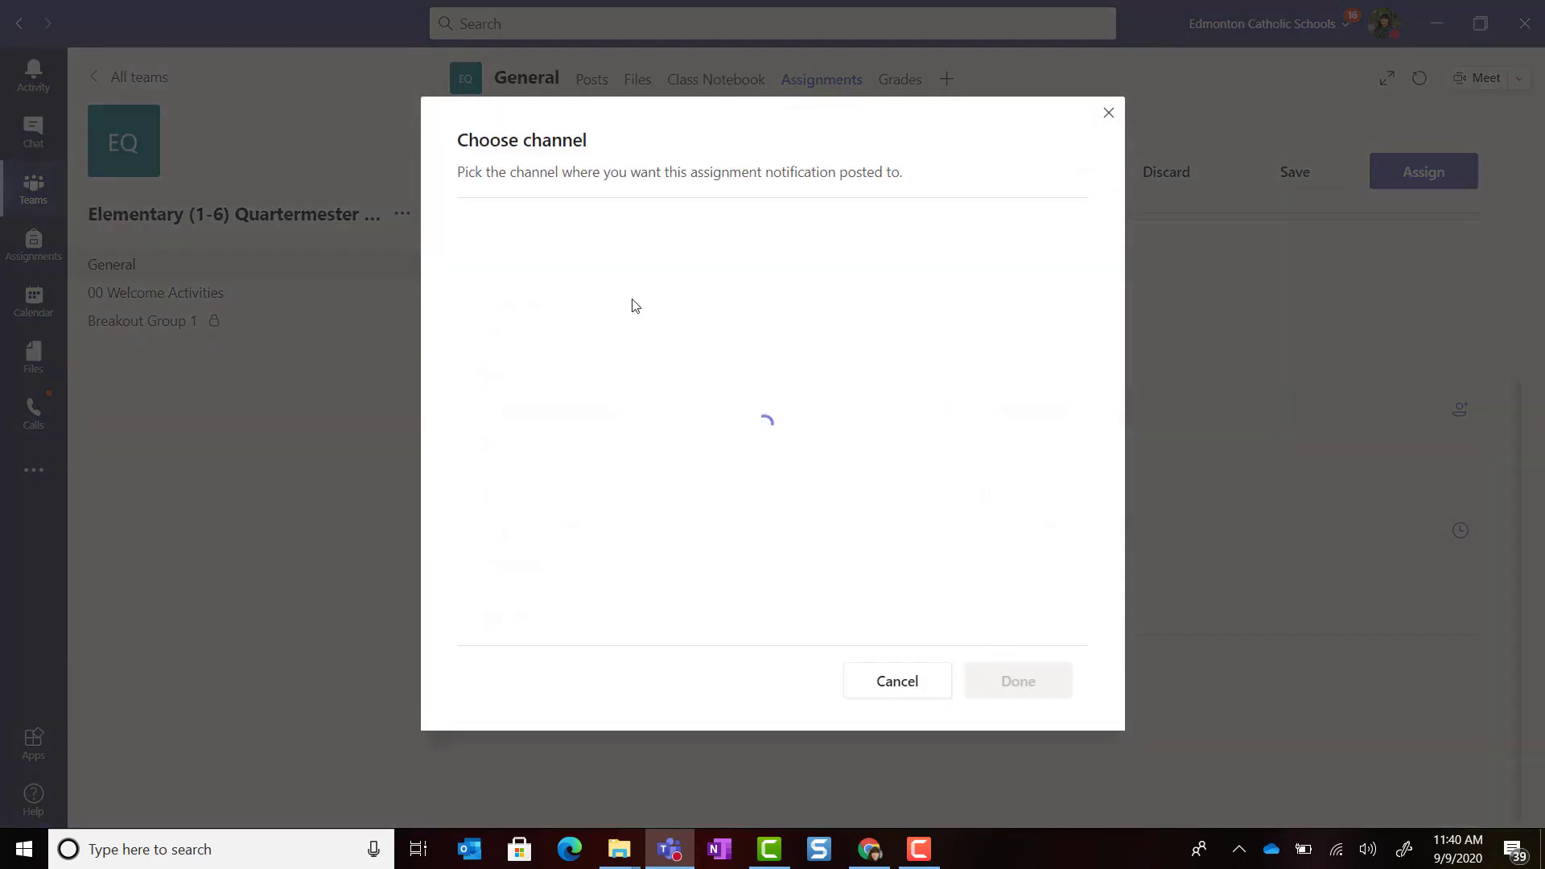
pyautogui.click(724, 292)
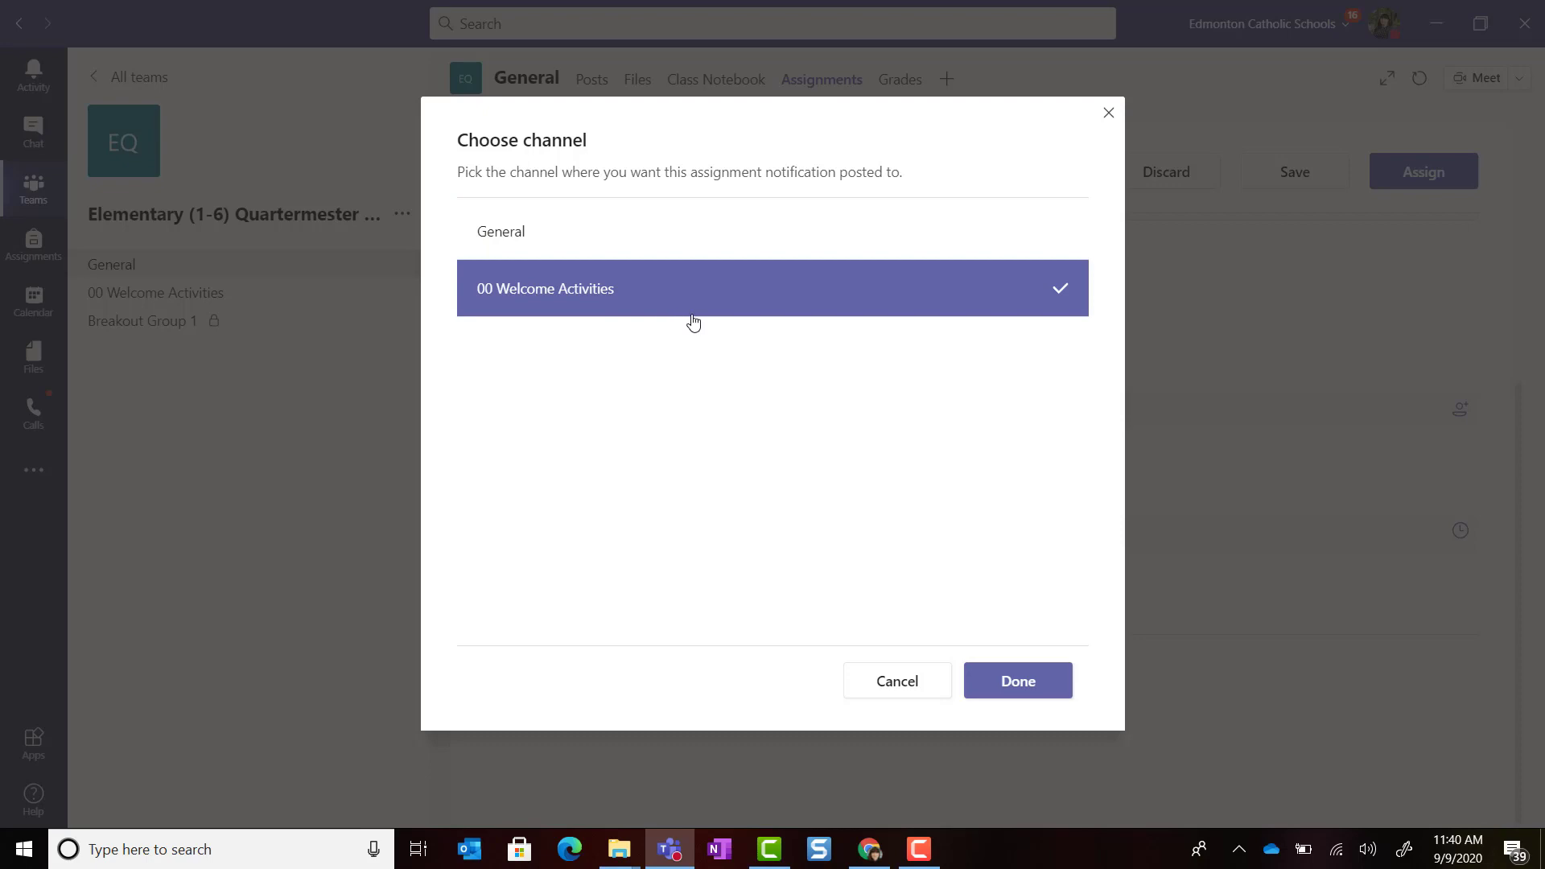
pyautogui.click(1020, 684)
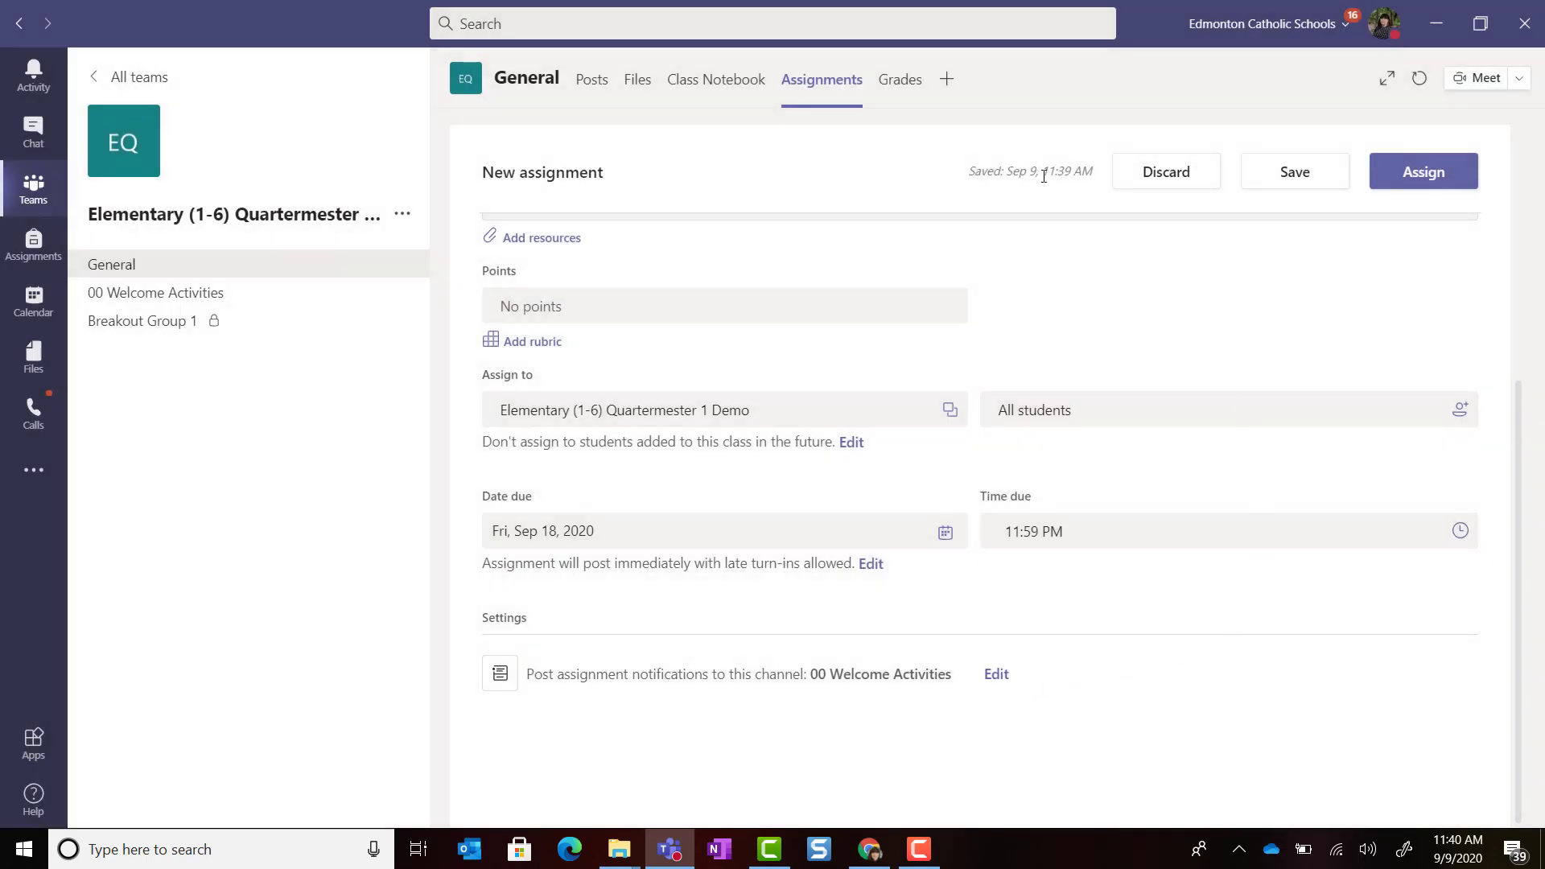
pyautogui.scroll(5, 1156, 449)
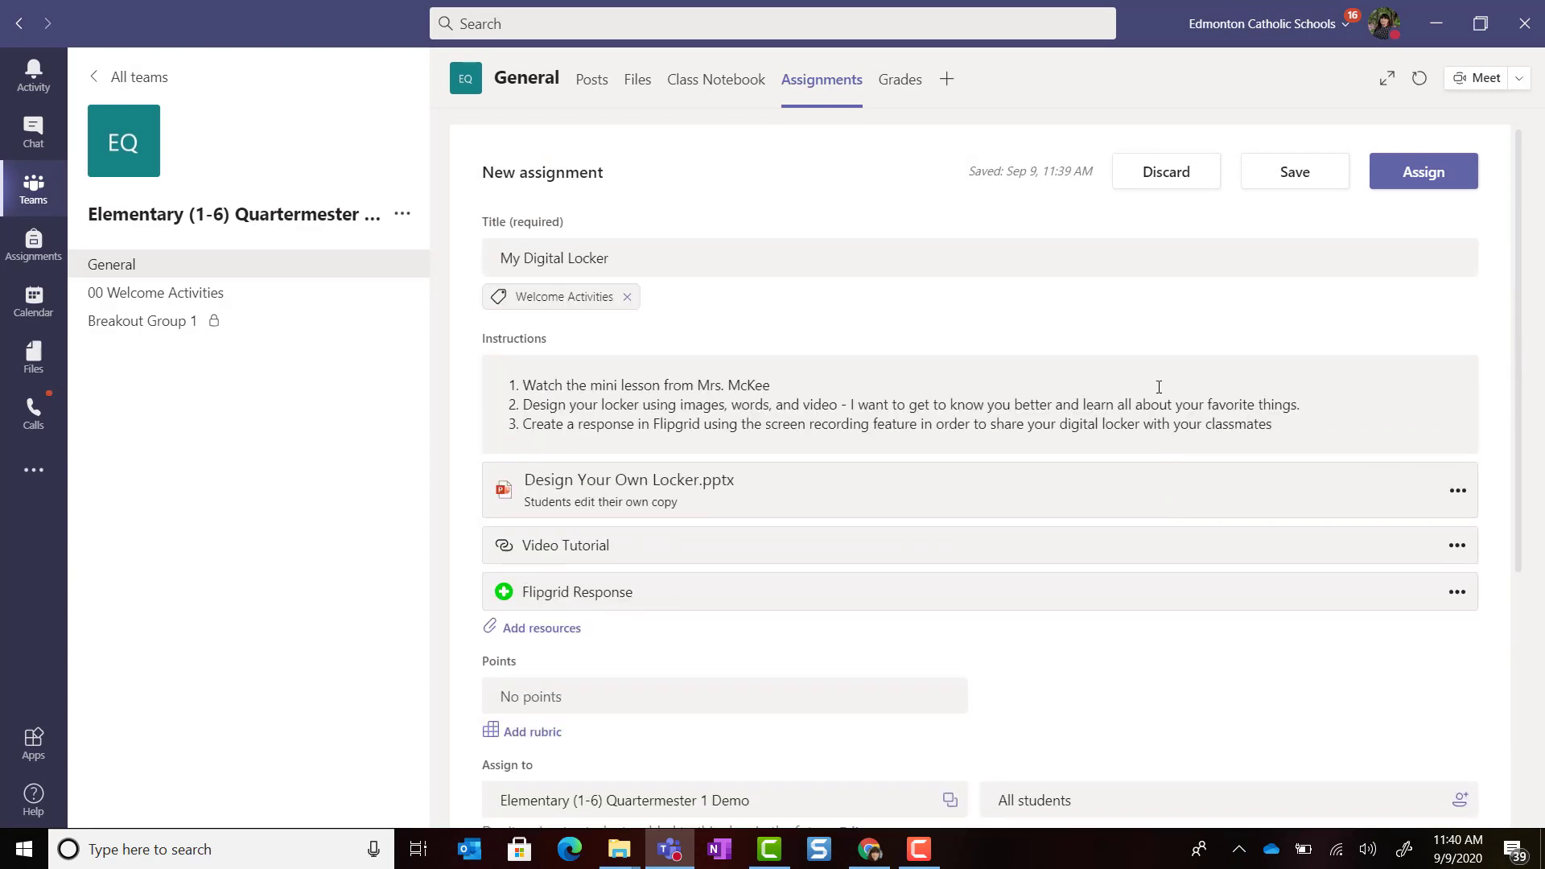
pyautogui.scroll(-4, 1159, 394)
pyautogui.scroll(-1, 1174, 439)
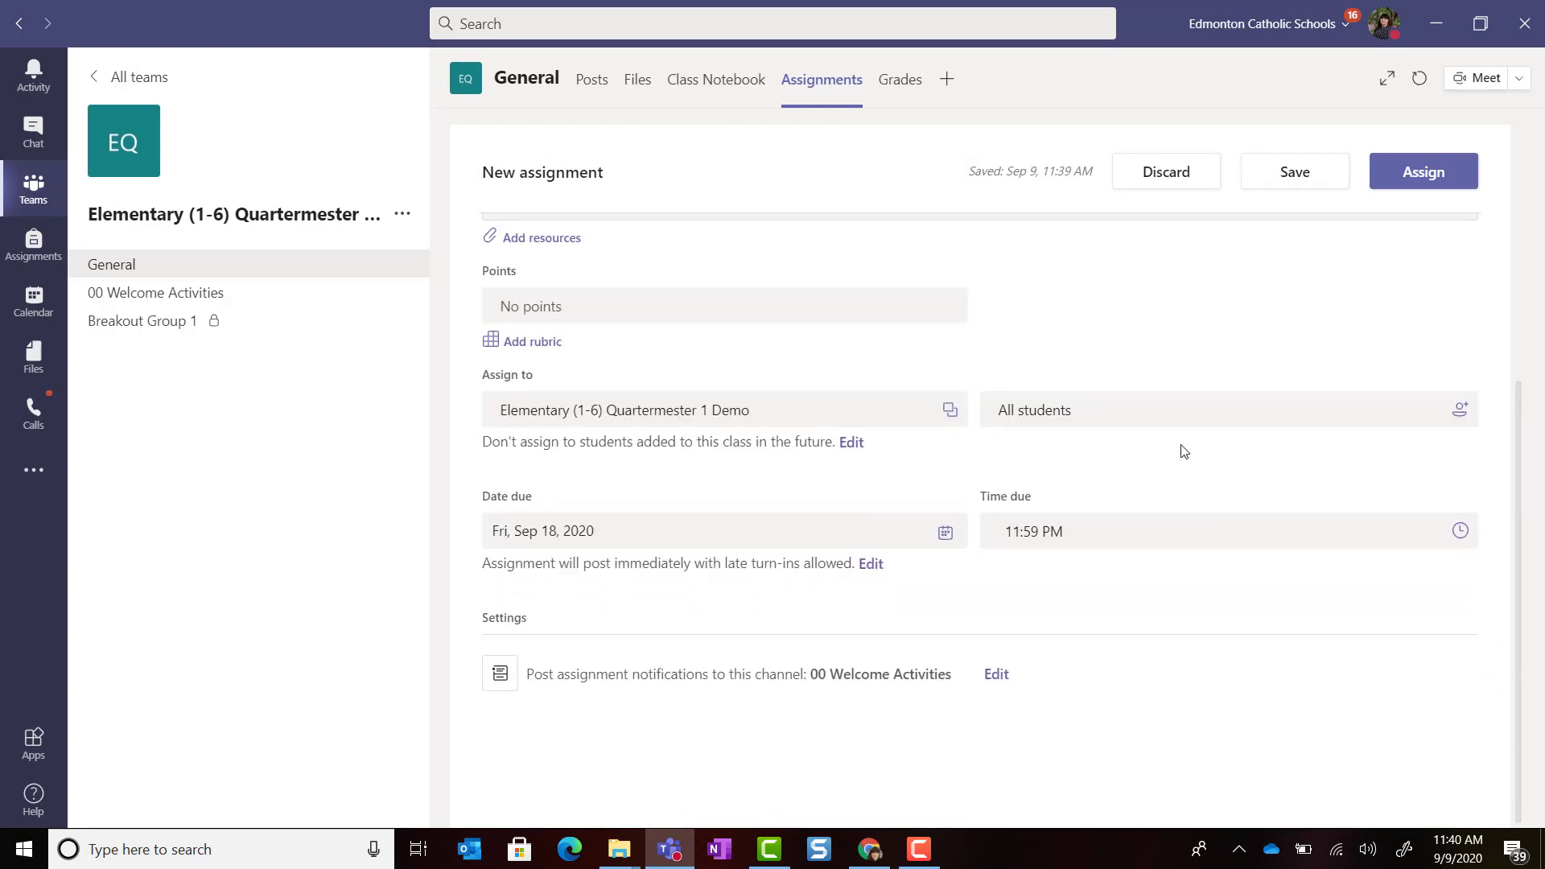
# Step: Assign My Digital Locker, then filter to Welcome Activities and check its Sep 18 card in 00 Welcome Activities
pyautogui.click(1404, 176)
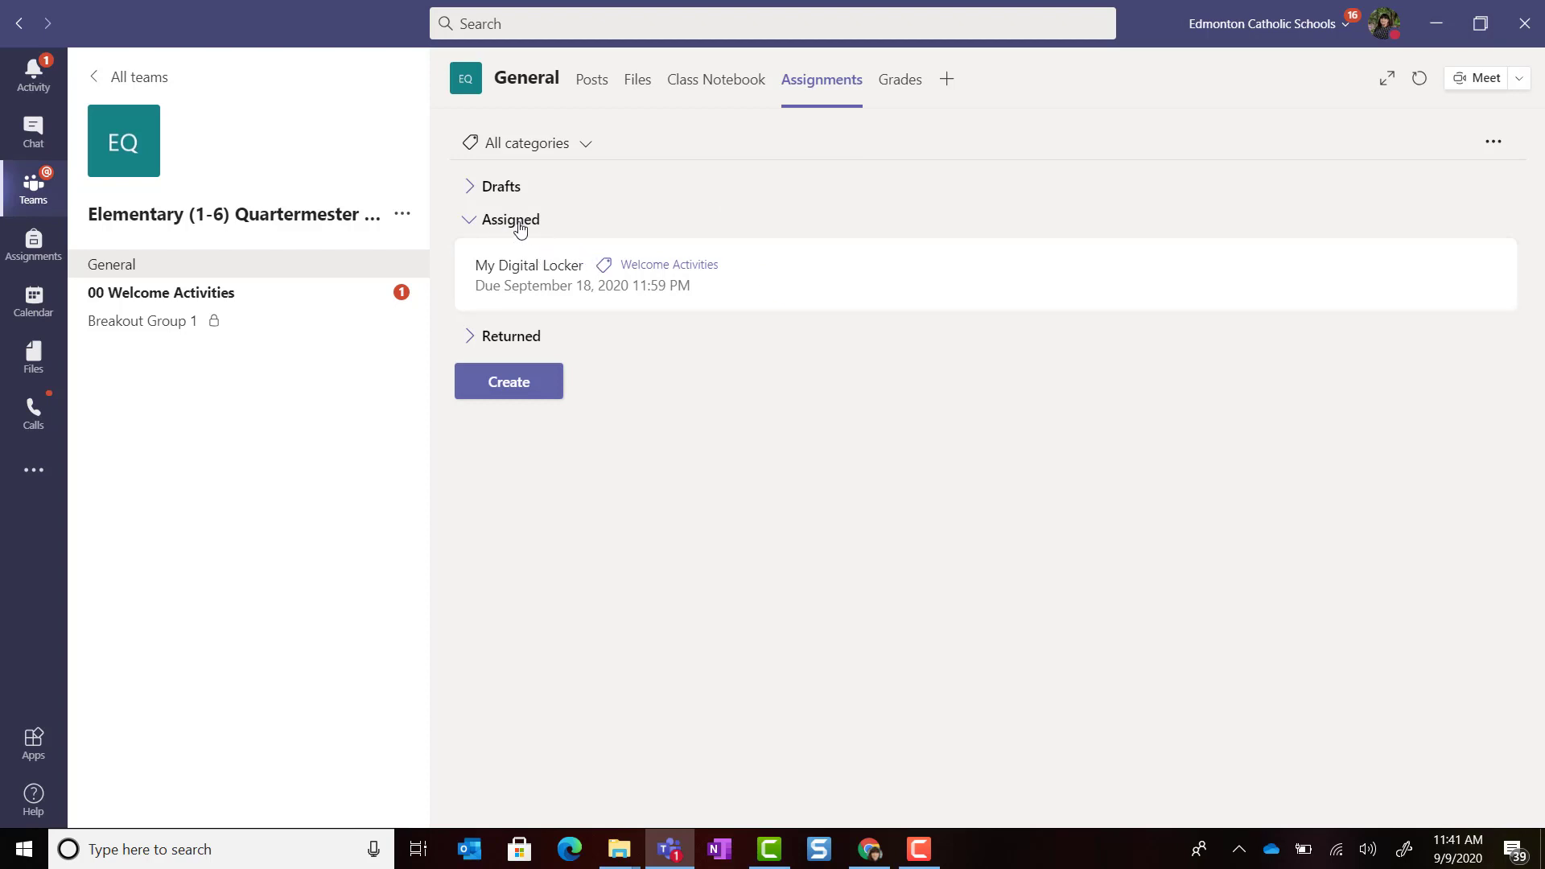
pyautogui.click(576, 146)
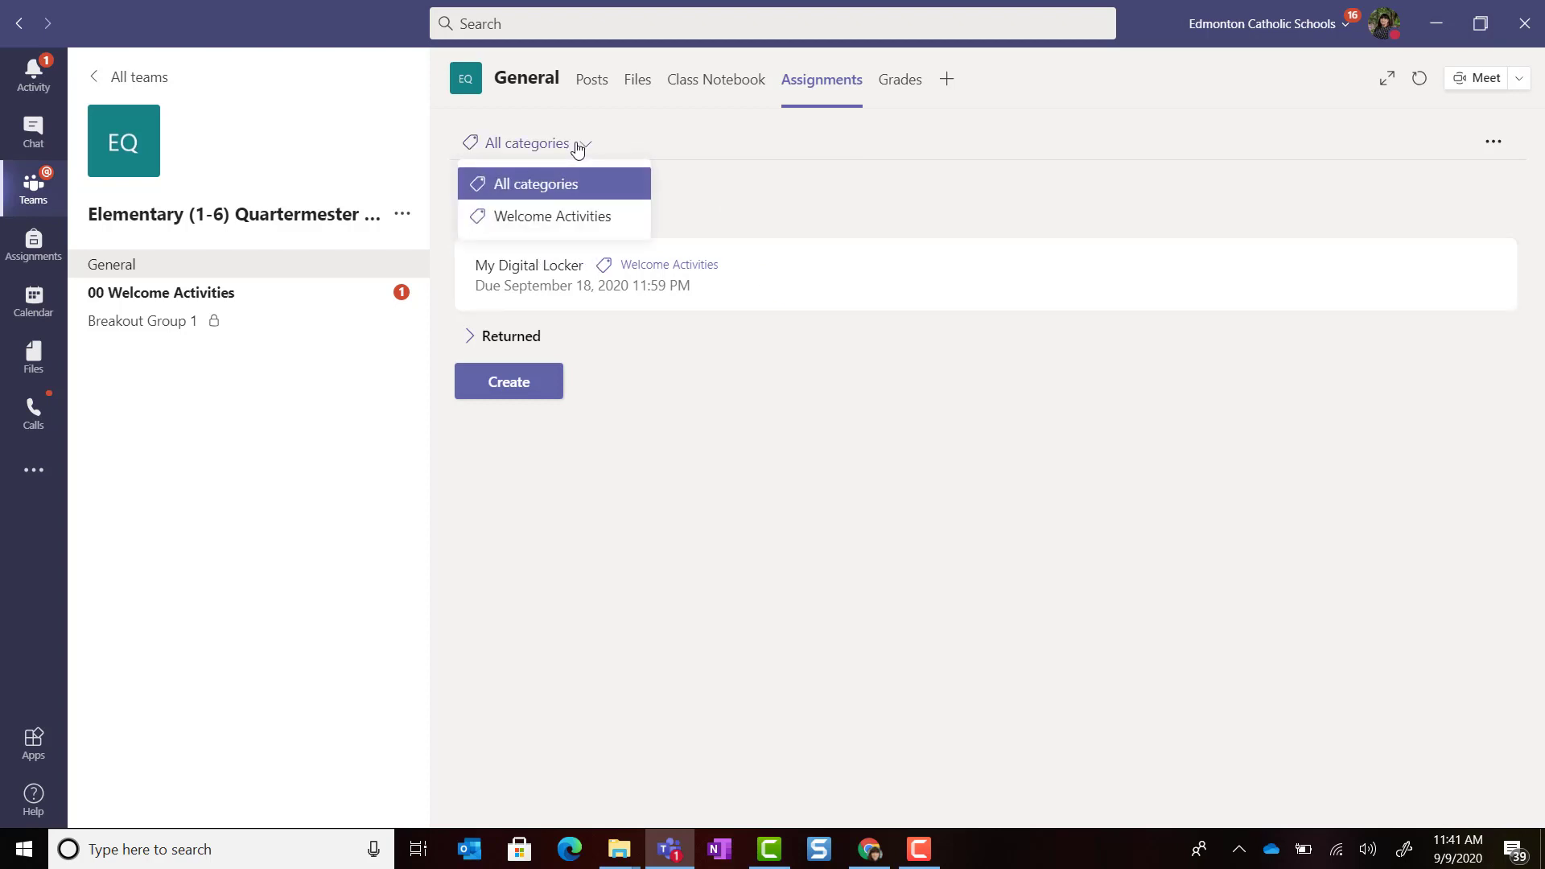
pyautogui.click(587, 219)
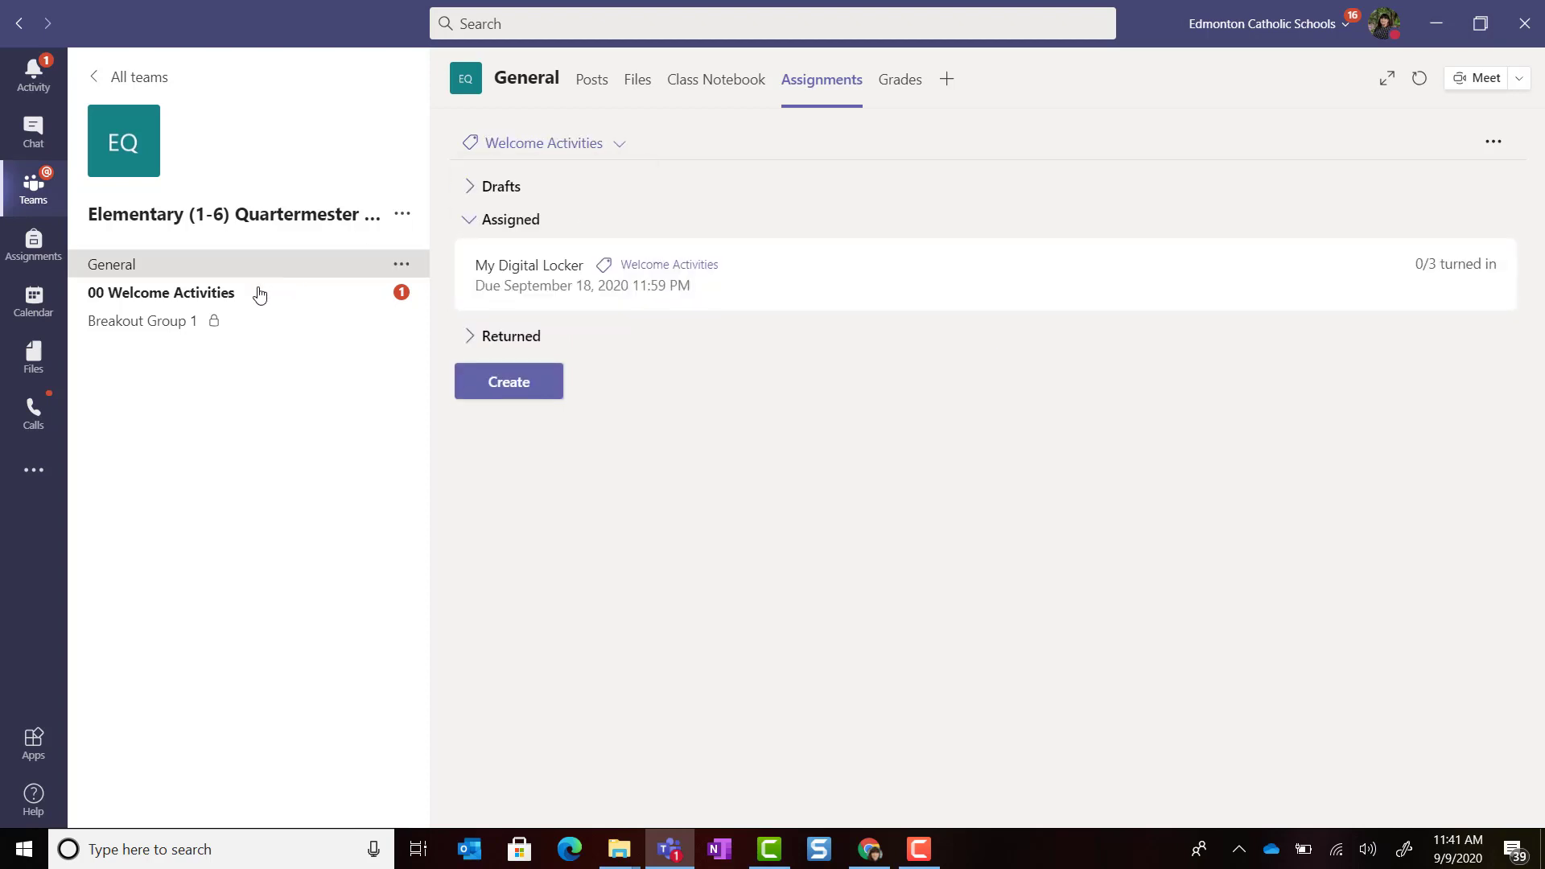
pyautogui.click(213, 293)
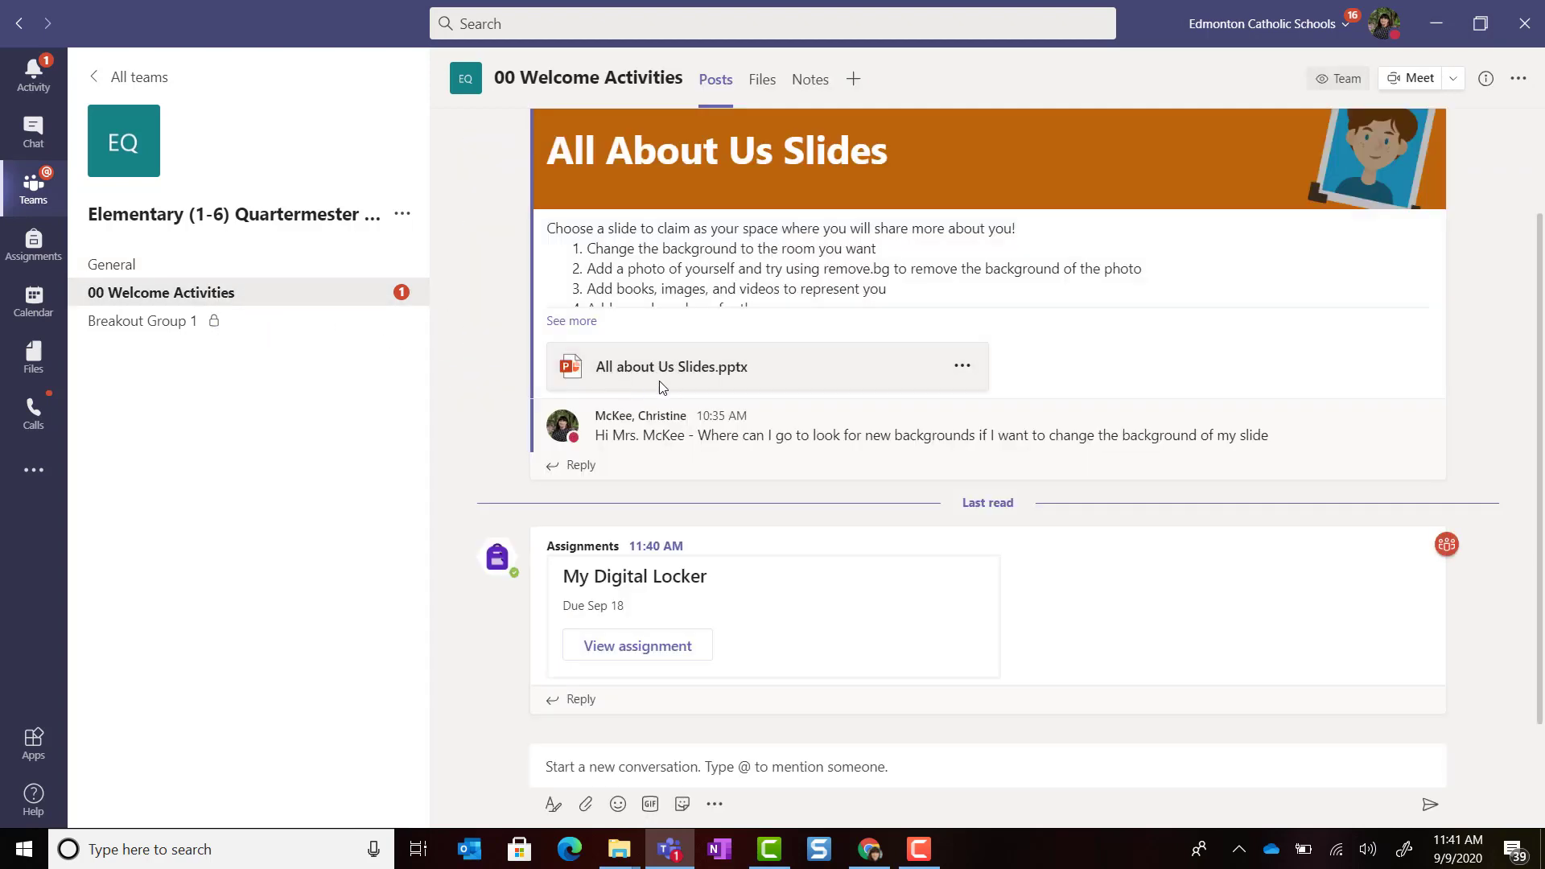